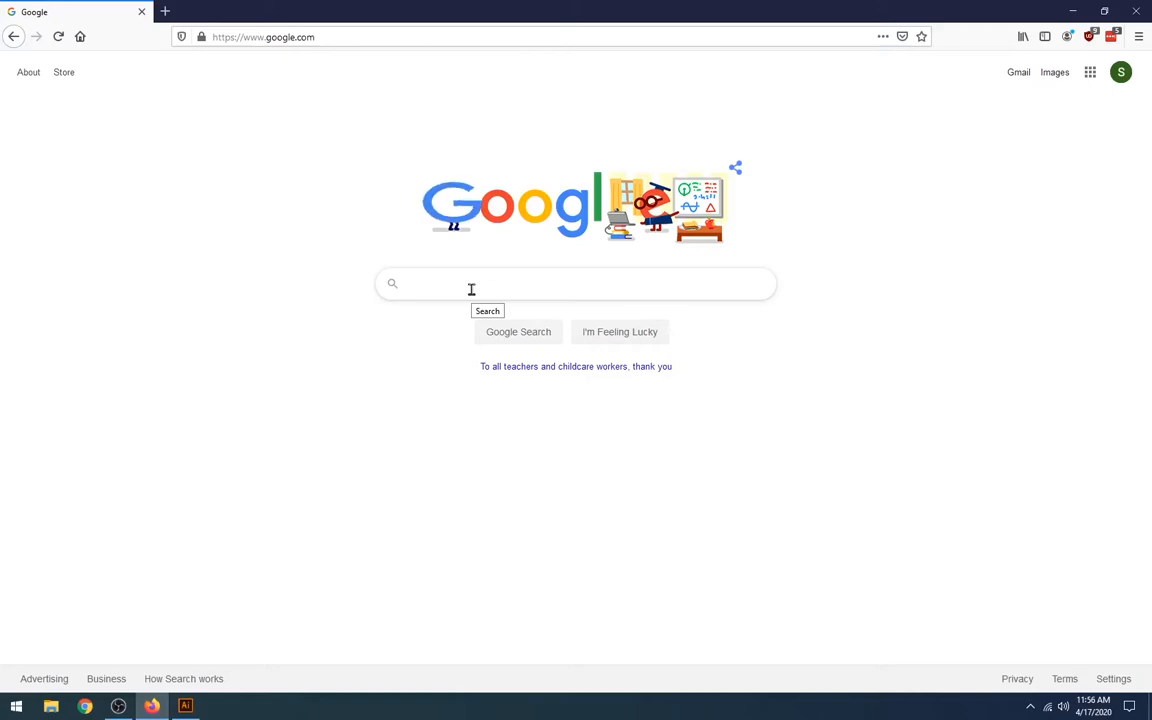
# Search Google for "chattanooga public library" and show the image results
pyautogui.write('chattanoo')
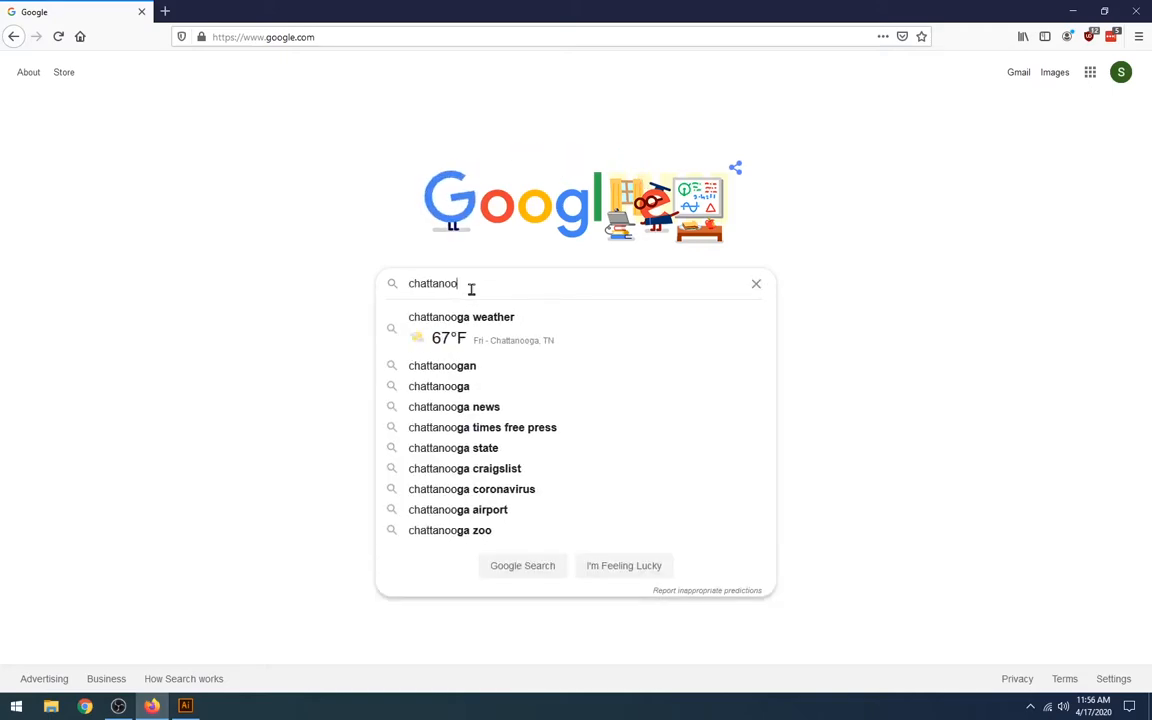
pyautogui.write('ga public library')
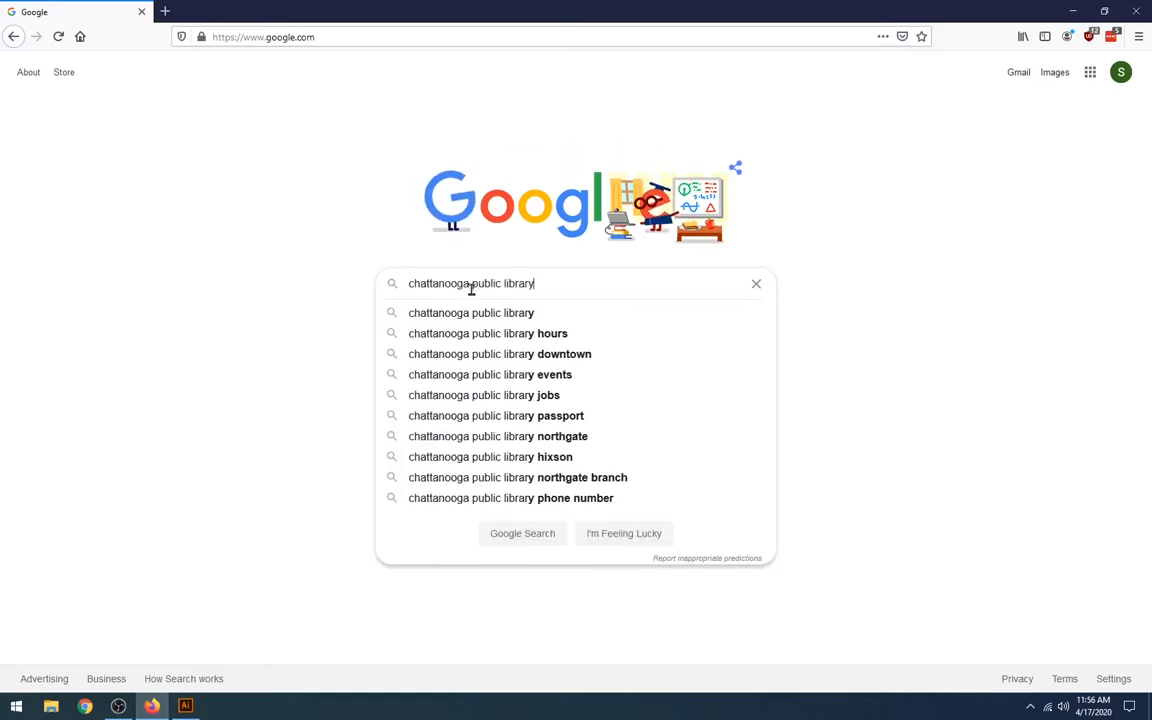
pyautogui.press('Return')
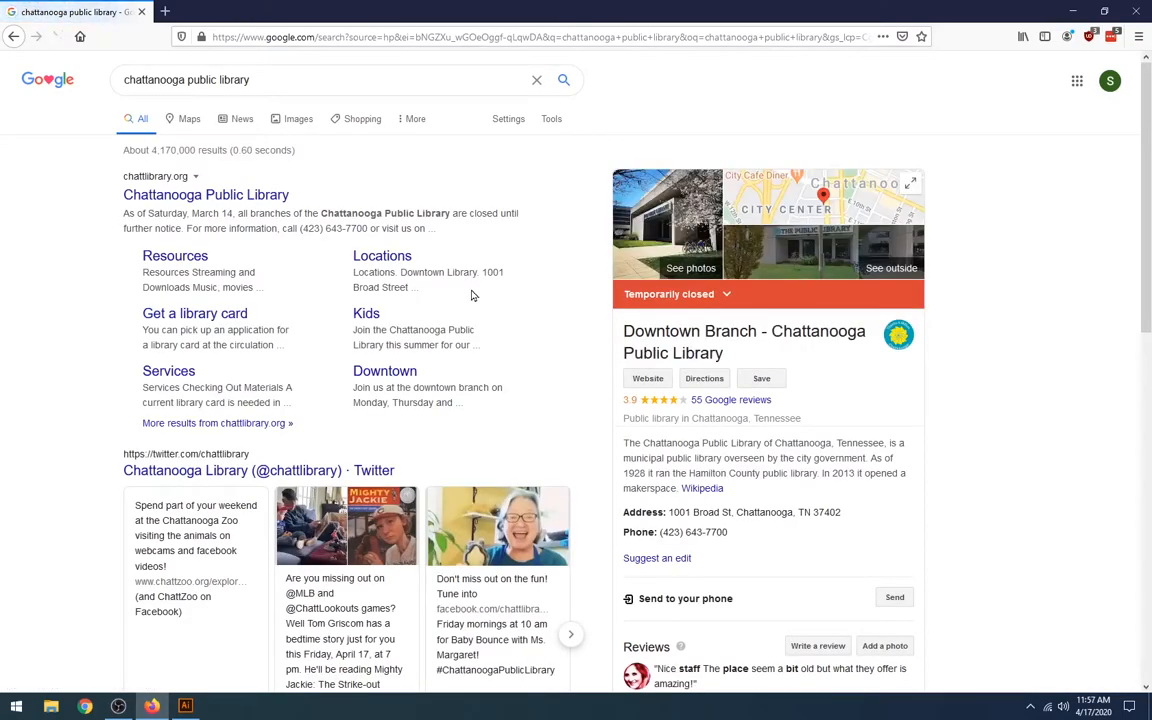
pyautogui.click(299, 120)
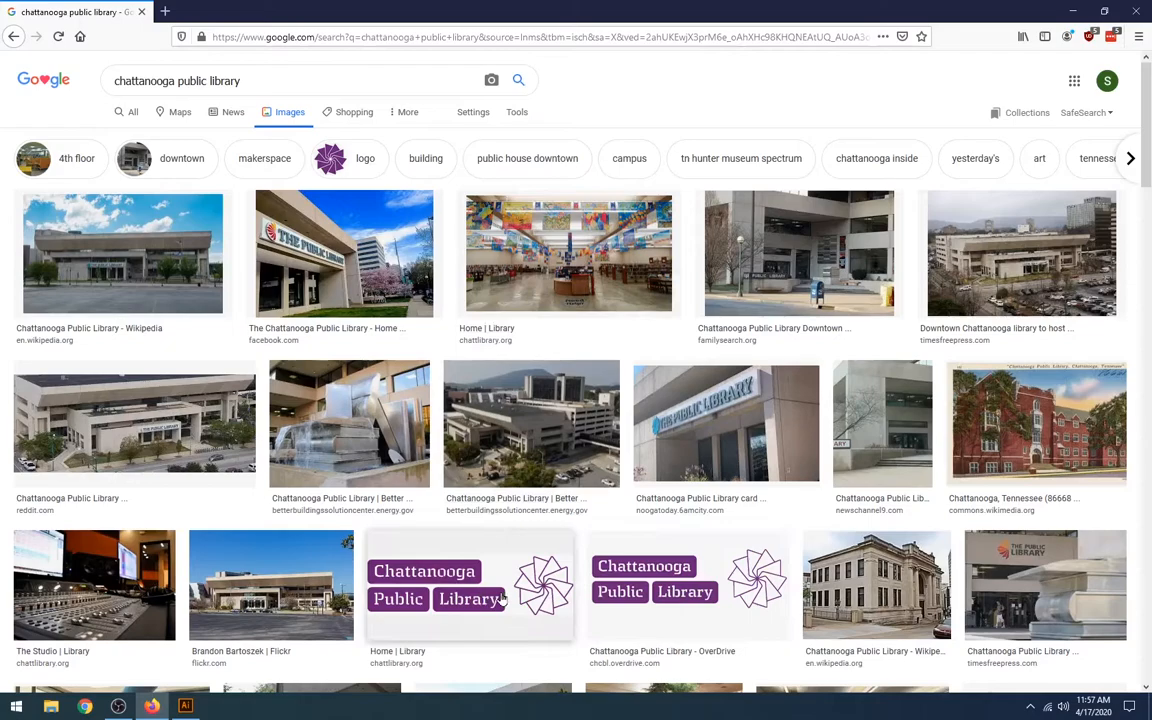
# Refine the image search to "chattanooga public library logo"
pyautogui.click(268, 81)
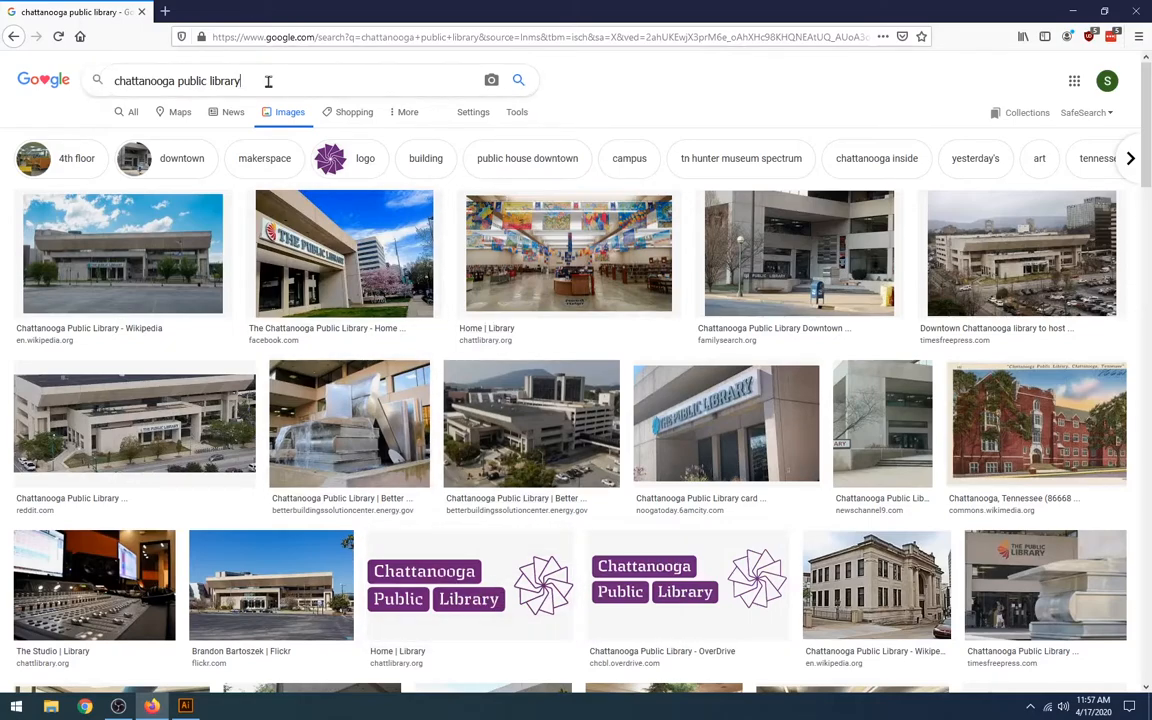
pyautogui.write('logo')
pyautogui.press('Return')
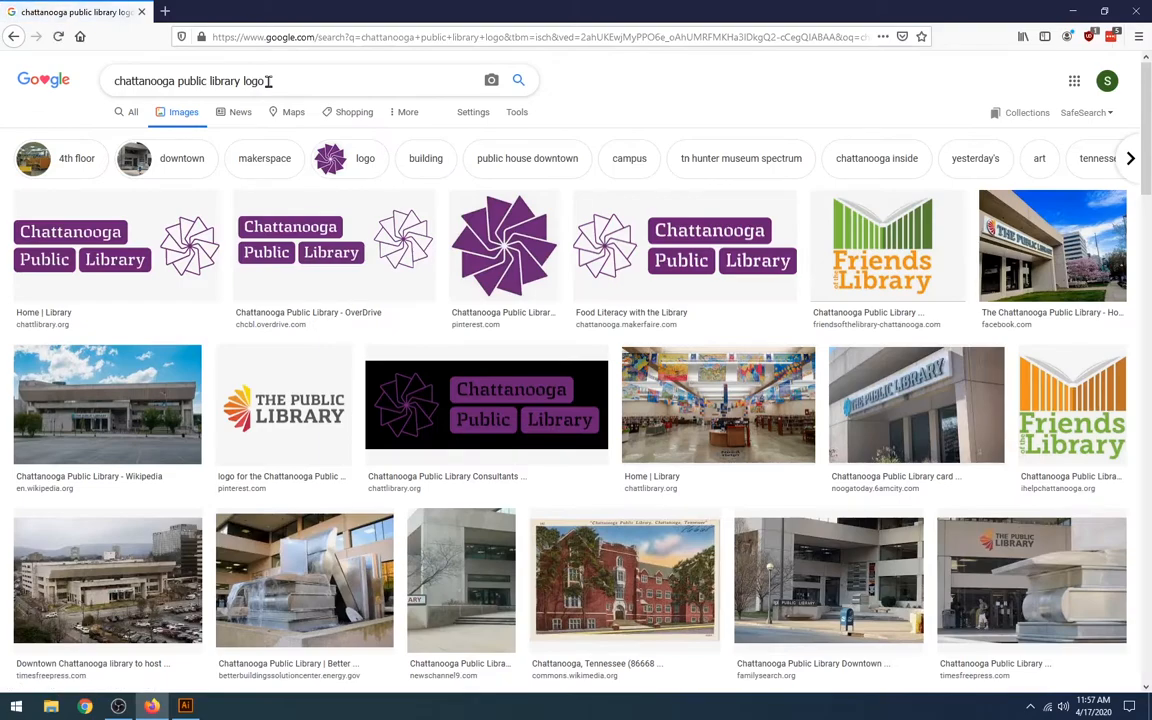
# Open the purple Chattanooga Public Library logo from chattanooga.makerfaire.com and copy the image
pyautogui.click(653, 248)
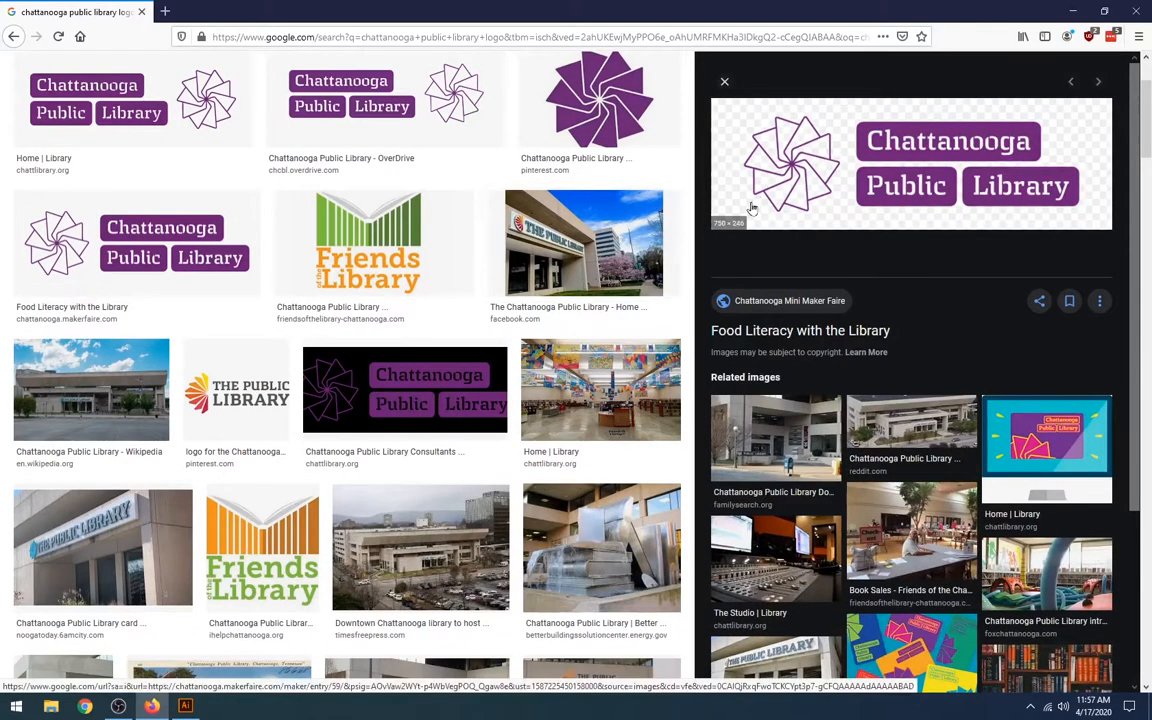
pyautogui.rightClick(846, 162)
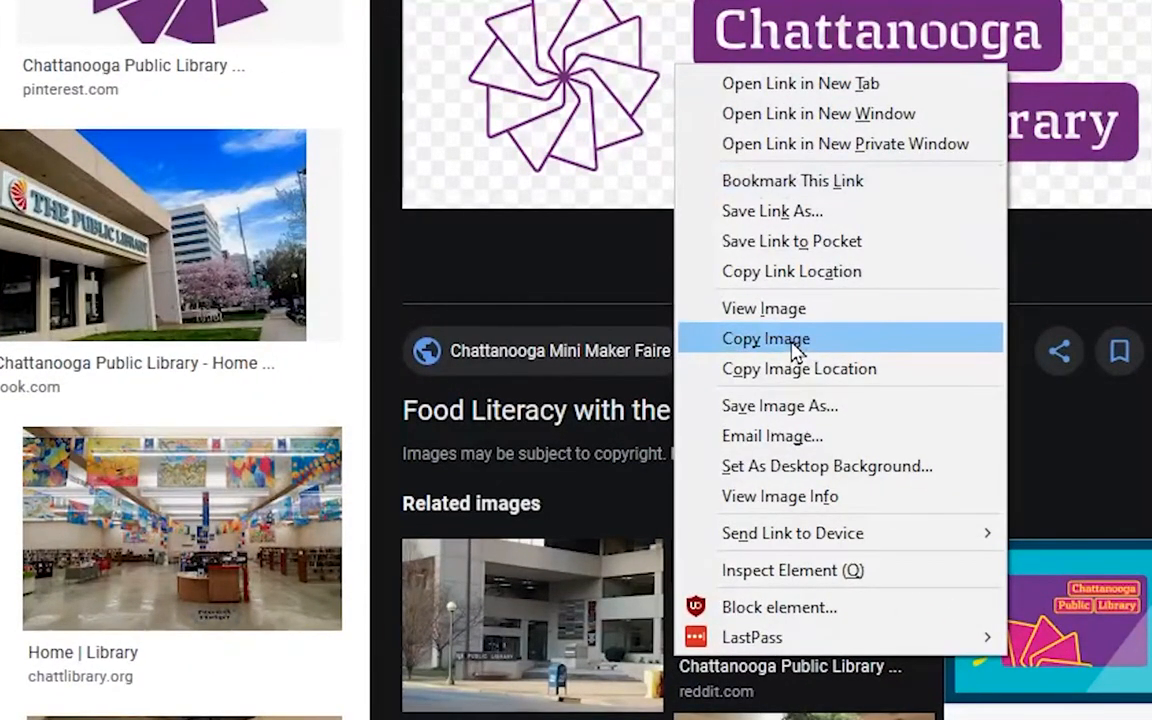
pyautogui.click(794, 343)
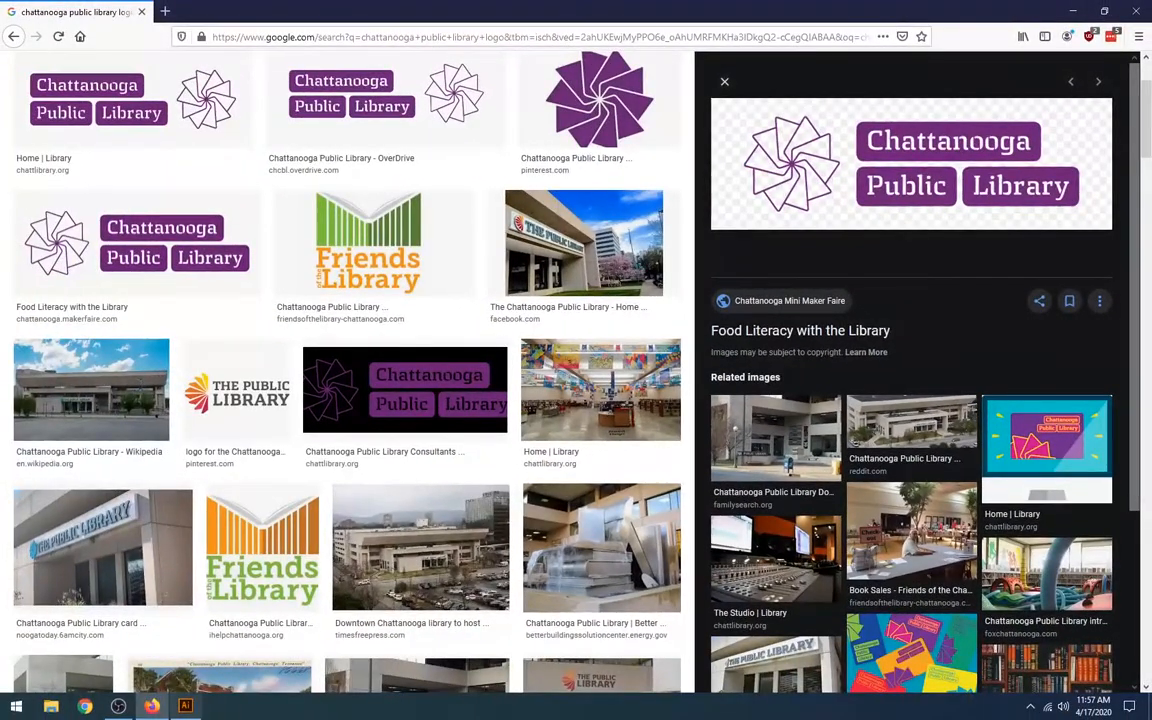
# Switch to Illustrator and create a new web document from the Common preset, 1366 x 768 px
pyautogui.click(185, 706)
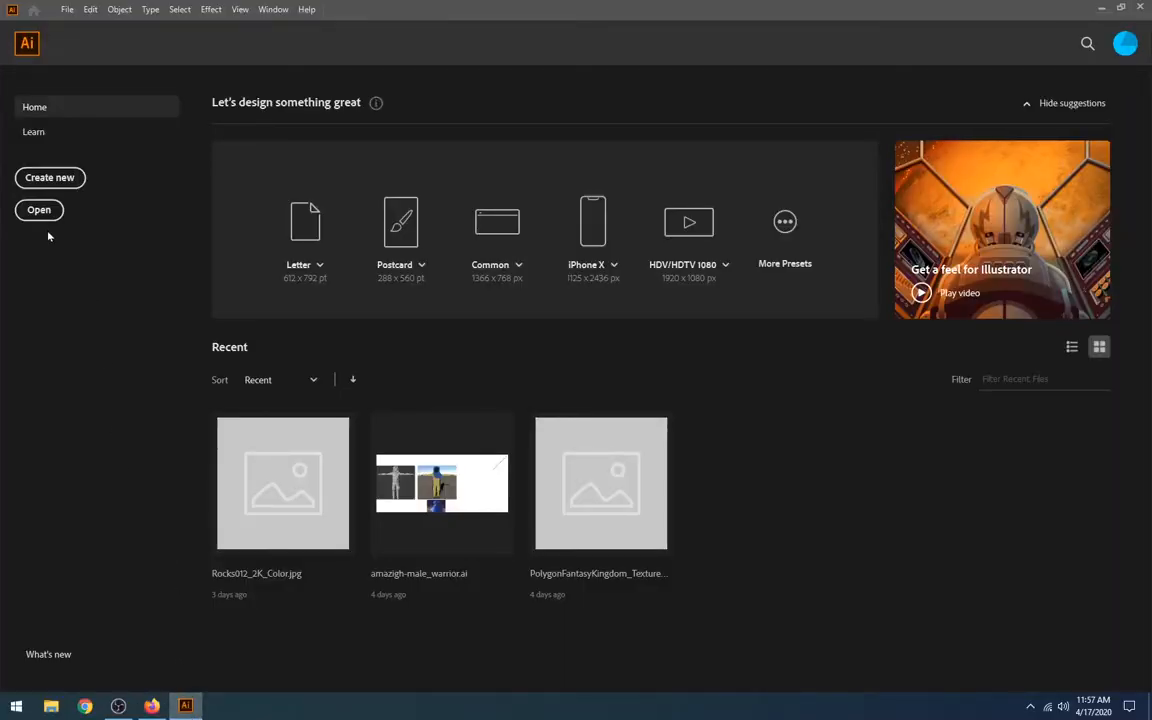
pyautogui.click(45, 180)
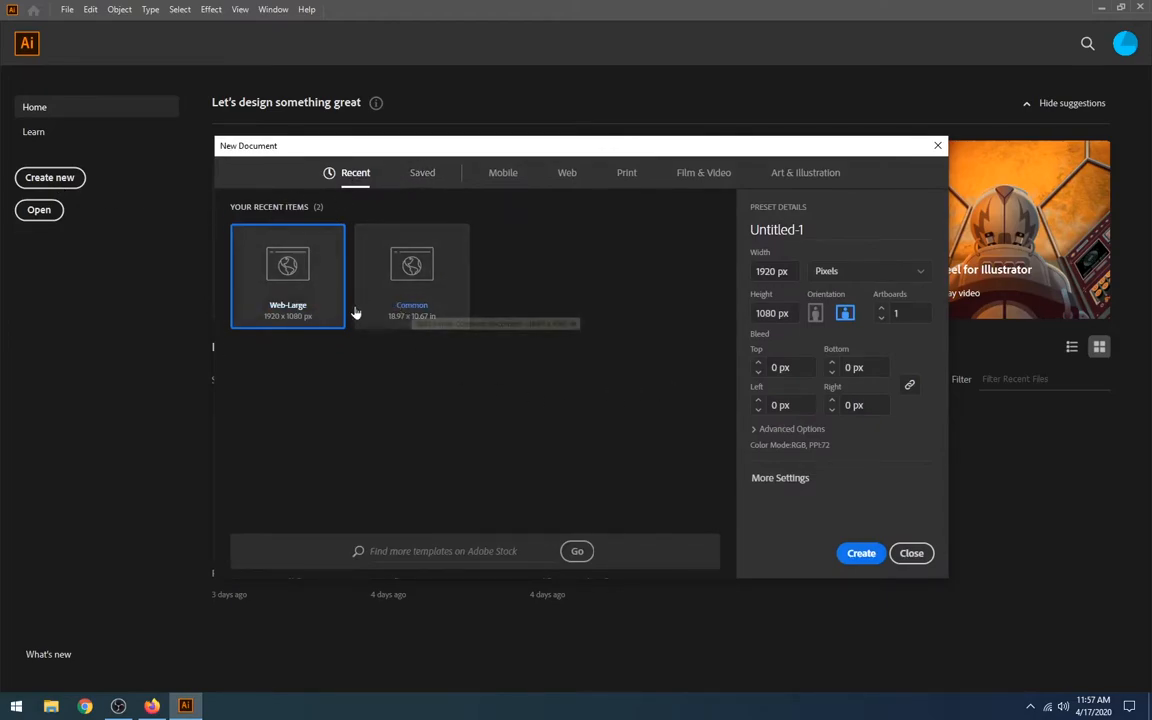
pyautogui.click(566, 174)
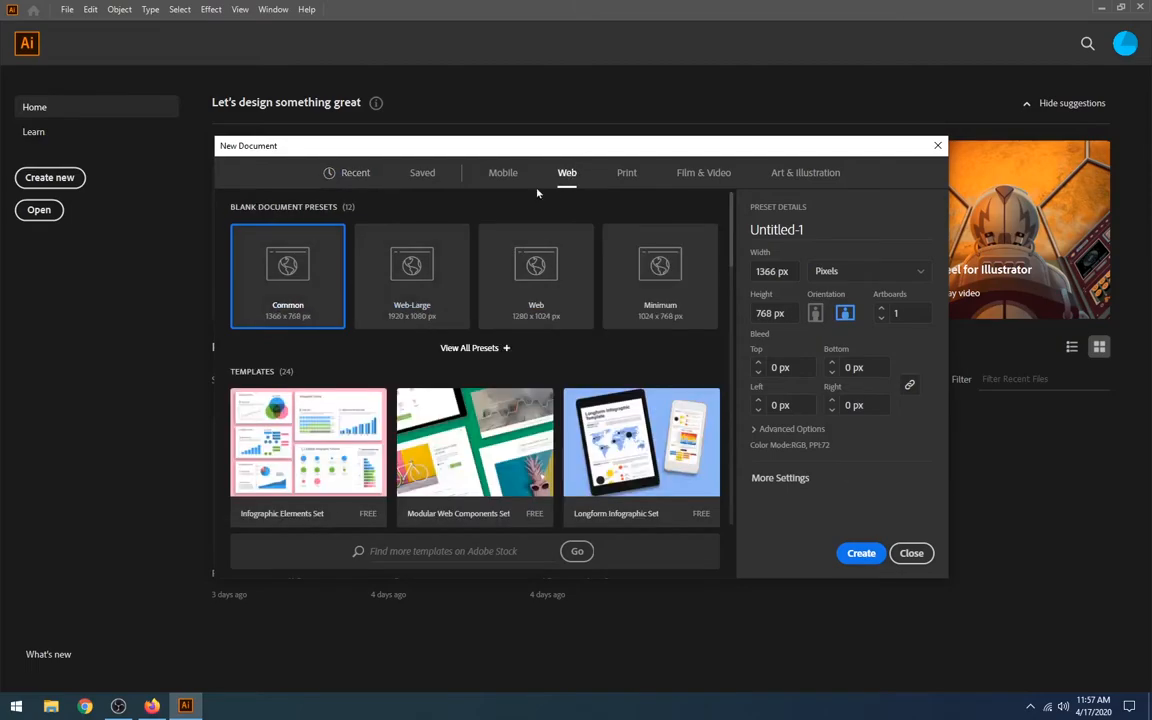
pyautogui.press('Escape')
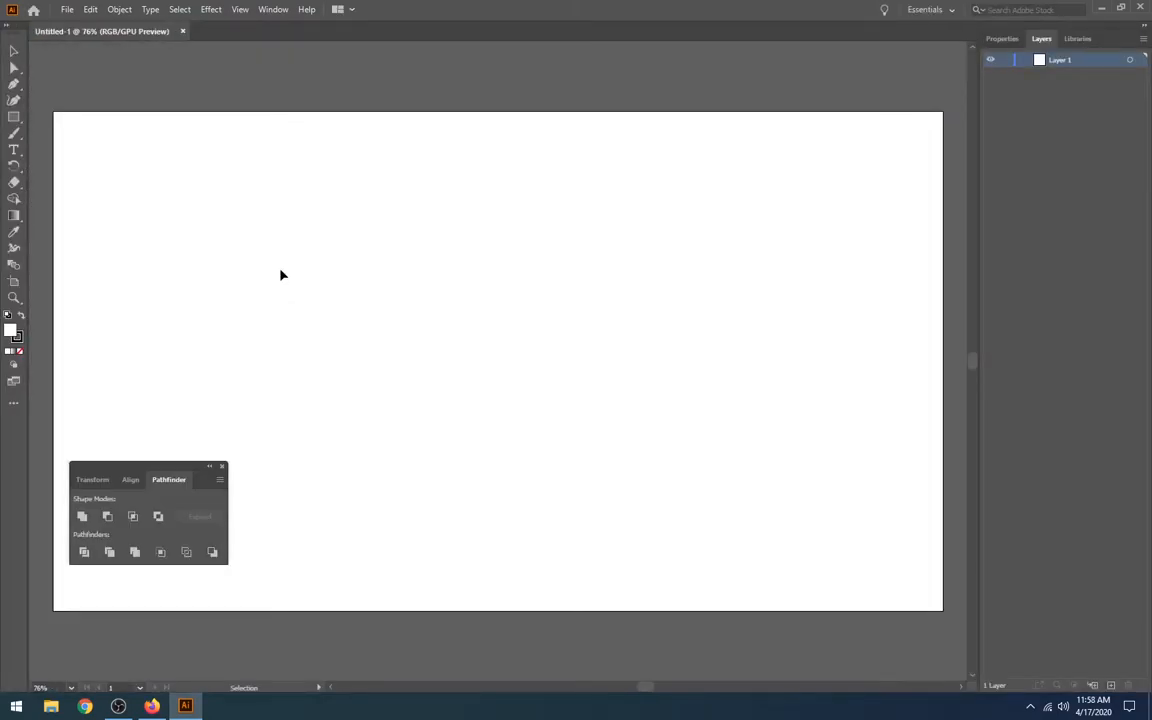
# Close the floating Pathfinder panel and switch the workspace to Web
pyautogui.click(222, 468)
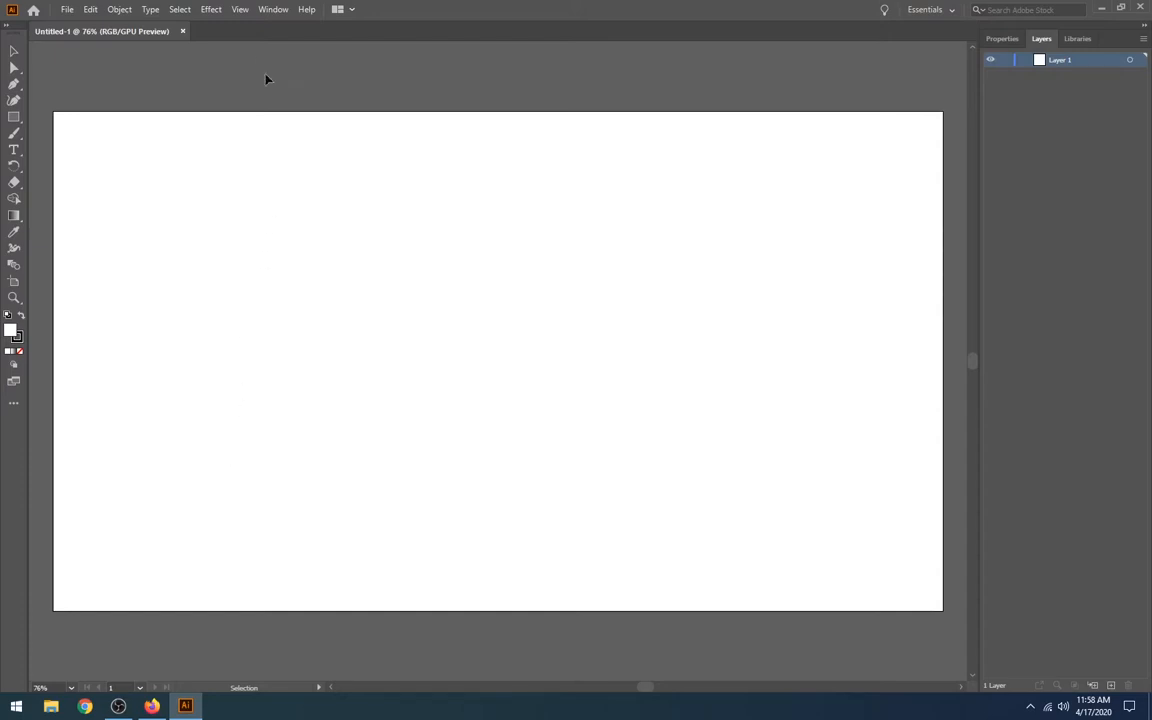
pyautogui.click(273, 10)
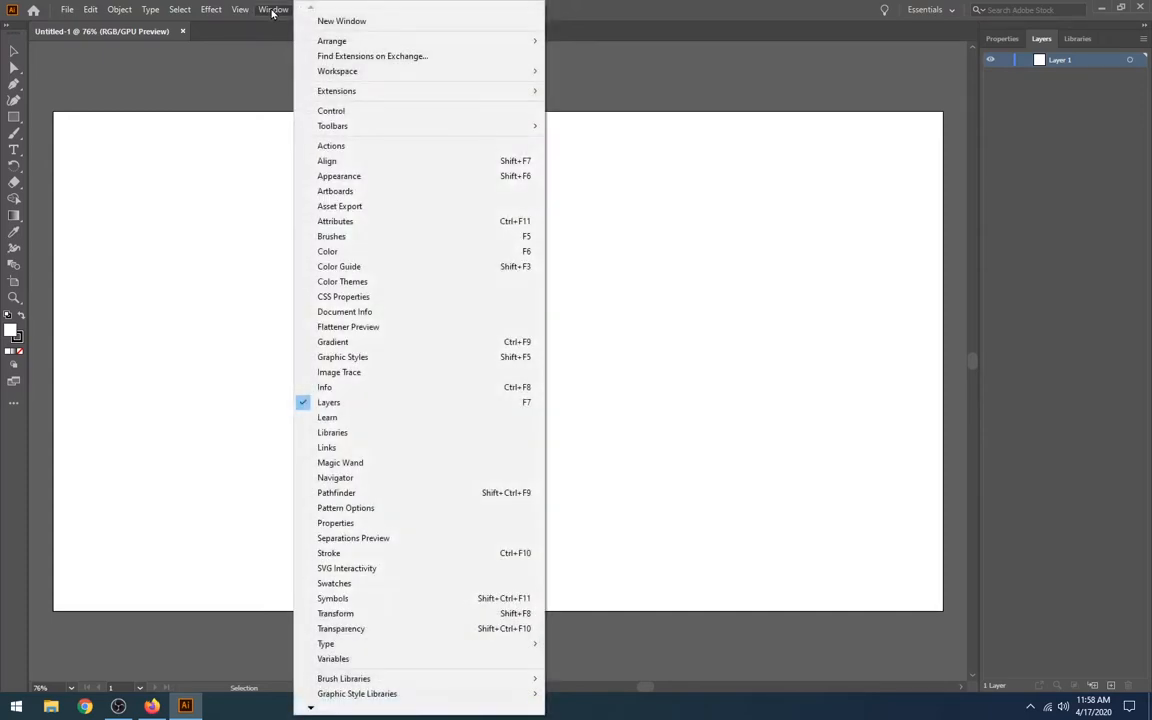
pyautogui.moveTo(388, 74)
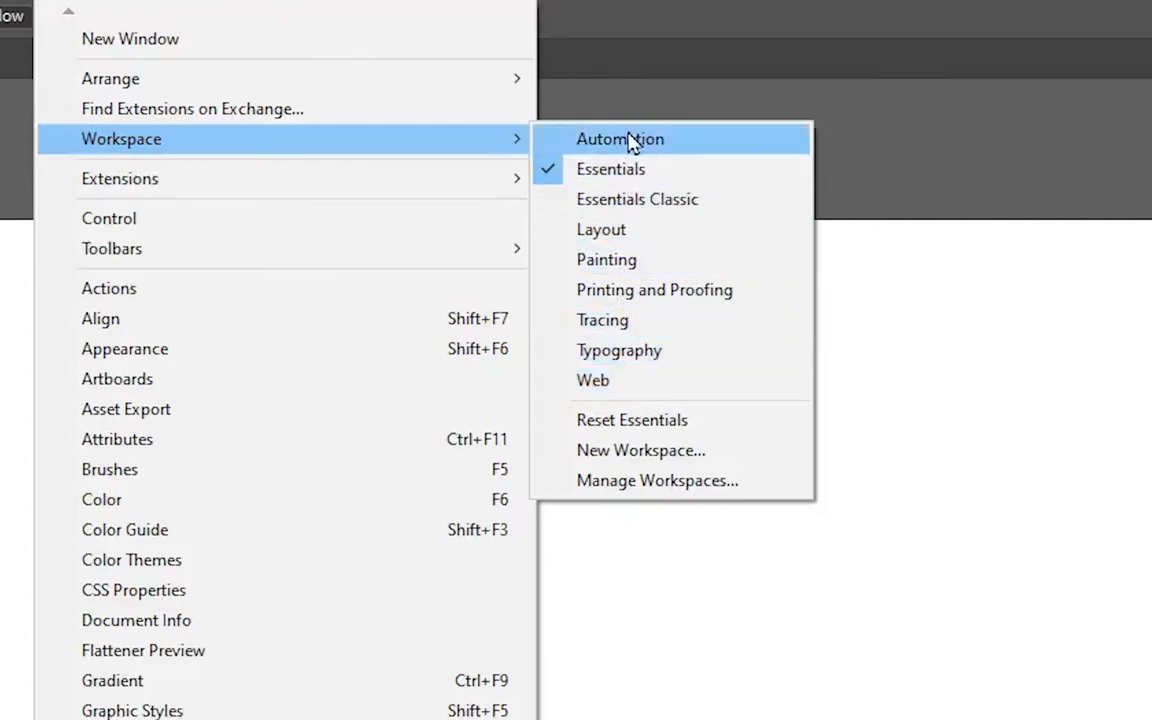
pyautogui.click(630, 381)
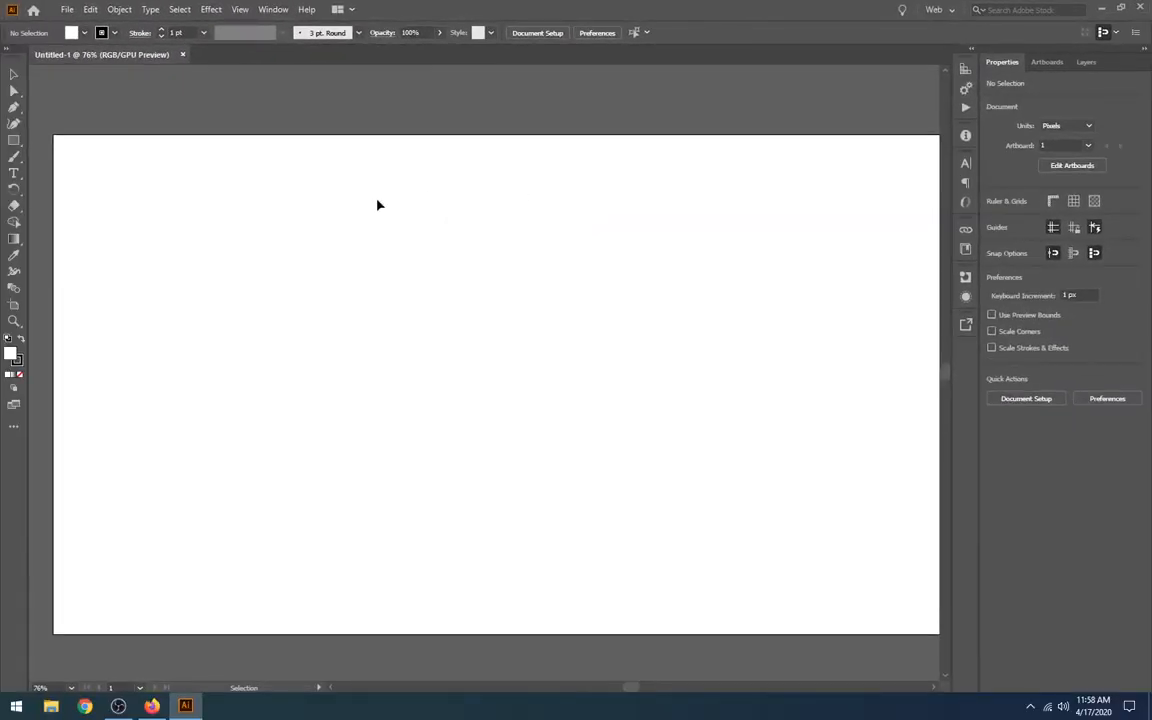
# Paste the copied library logo onto the artboard
pyautogui.rightClick(342, 240)
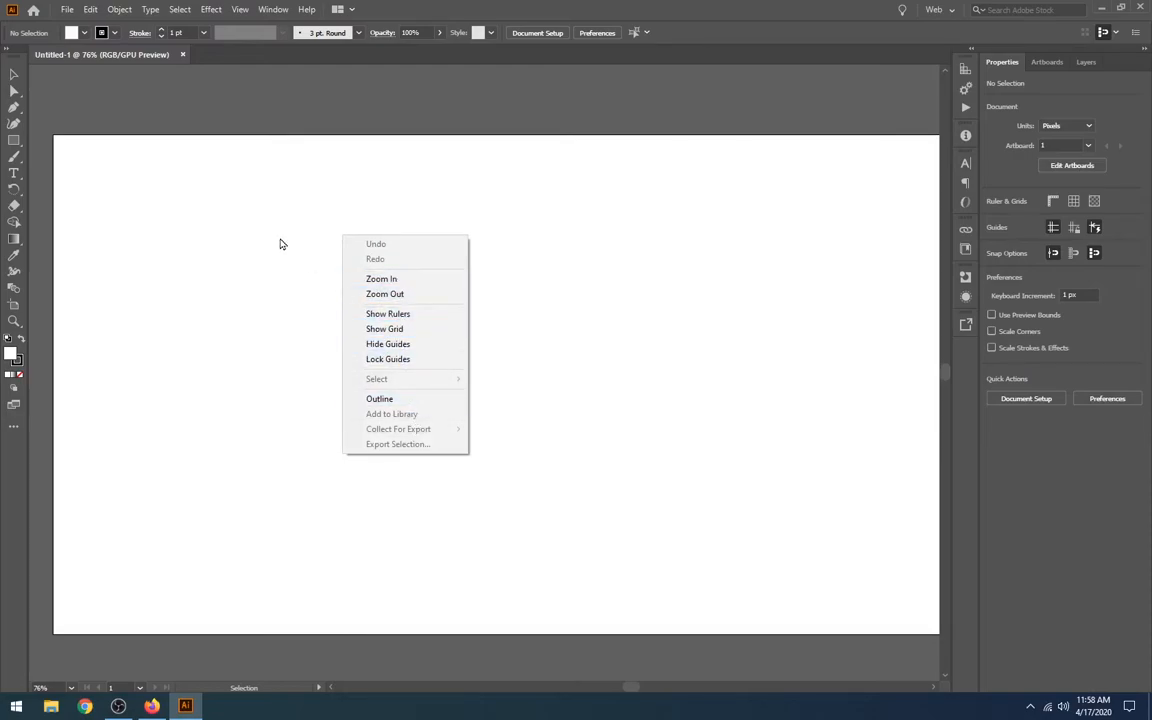
pyautogui.click(253, 217)
pyautogui.click(90, 9)
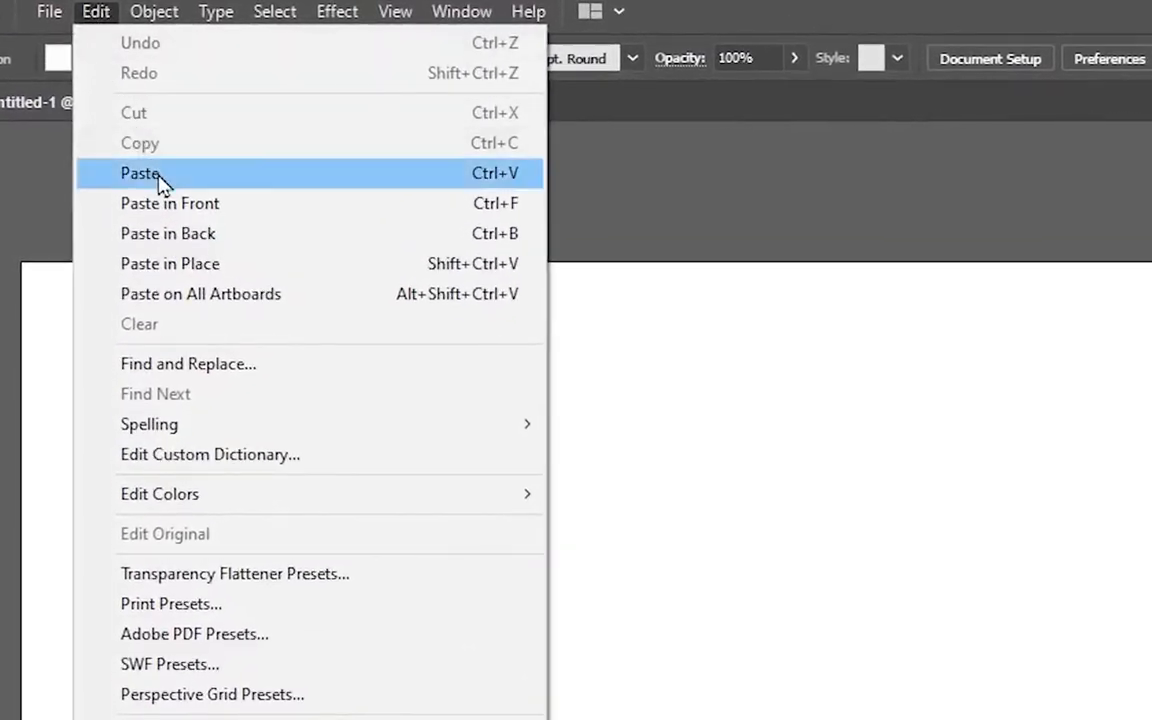
pyautogui.click(157, 176)
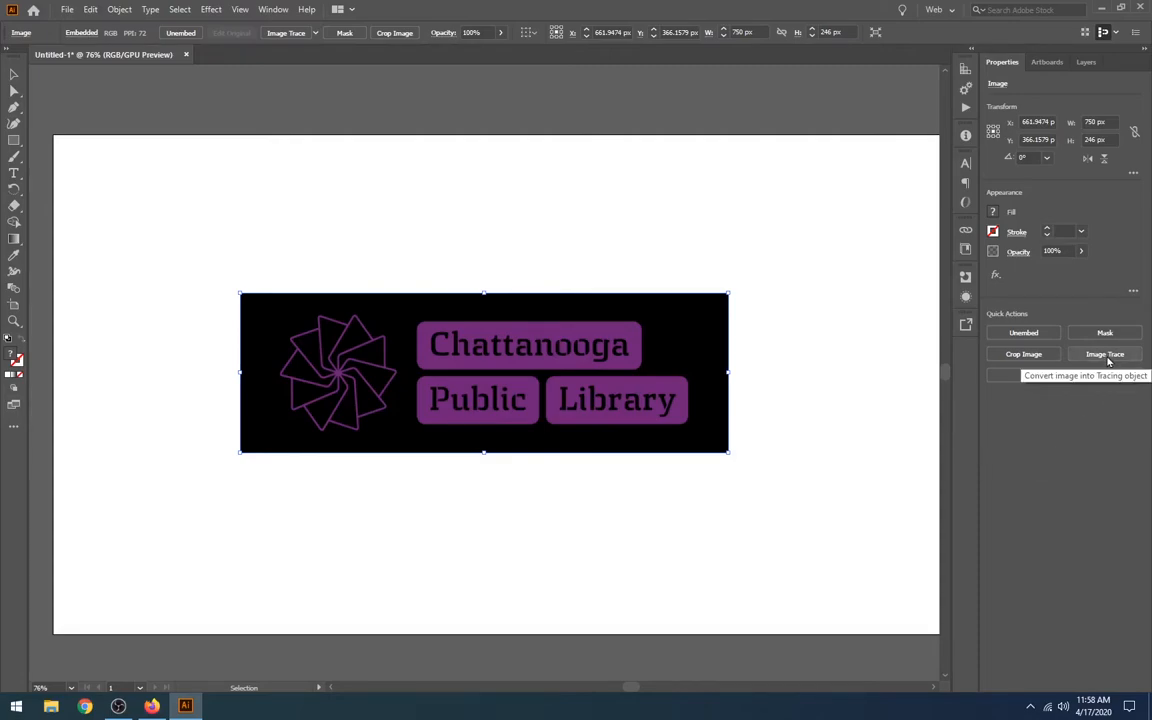
# Show the Image Trace settings for the pasted logo and place them clear of the image
pyautogui.click(315, 33)
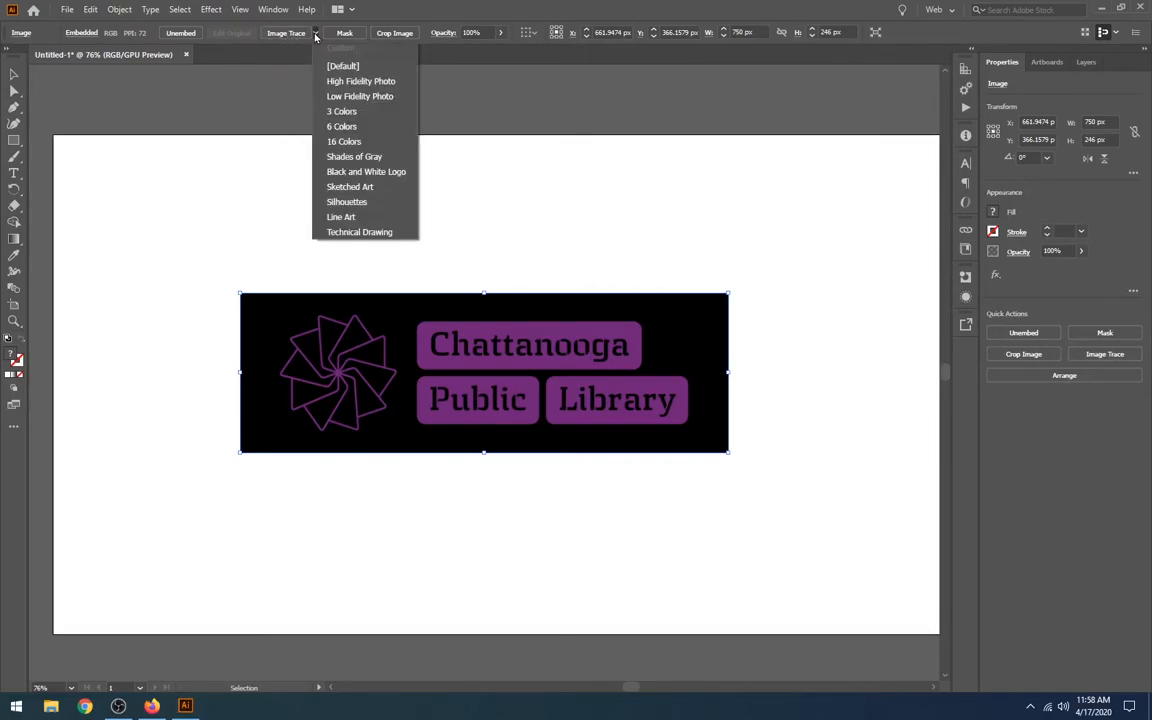
pyautogui.click(257, 46)
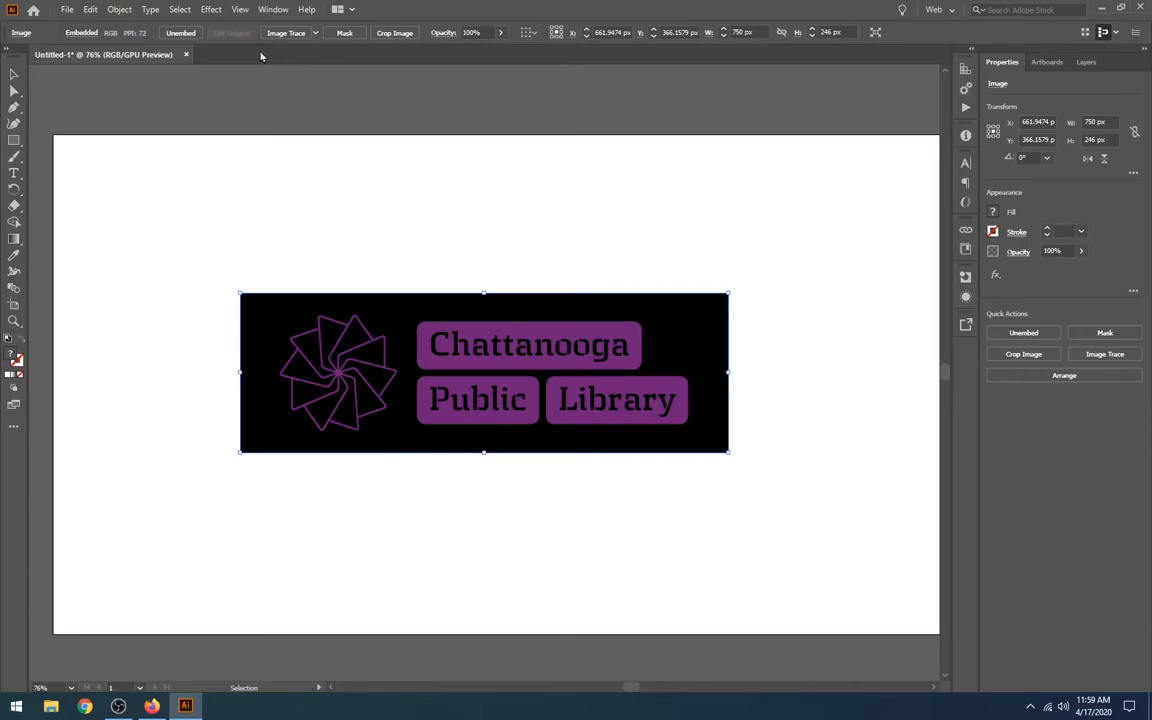
pyautogui.click(274, 10)
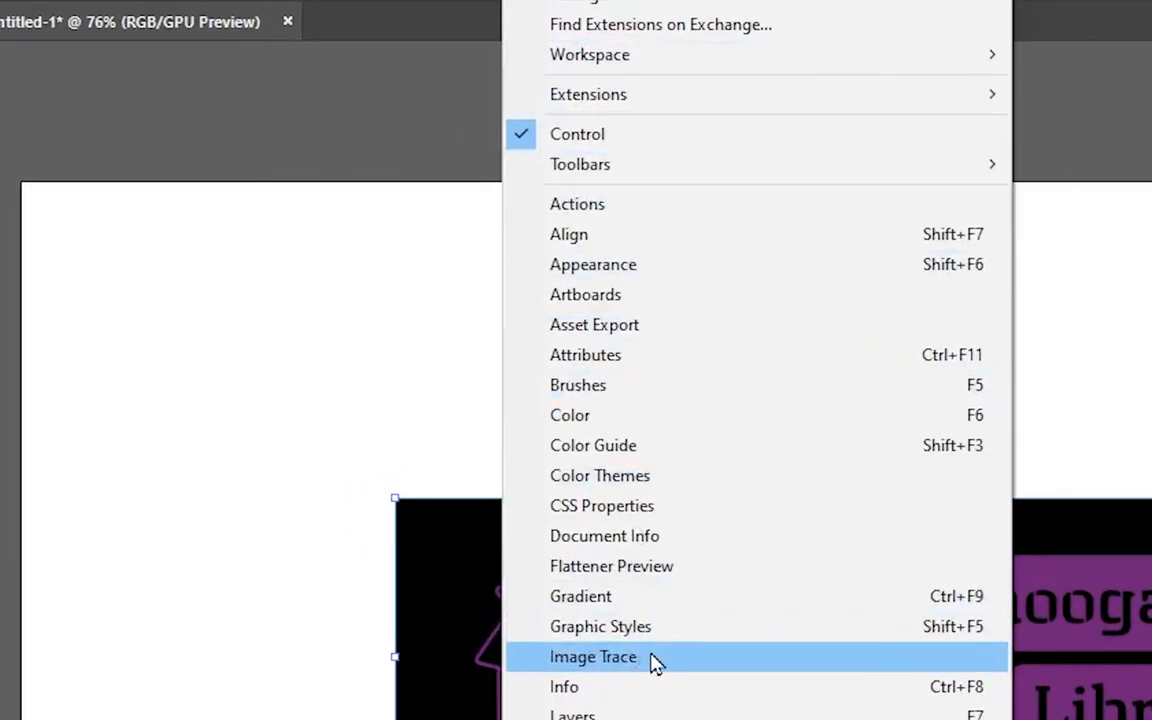
pyautogui.click(655, 663)
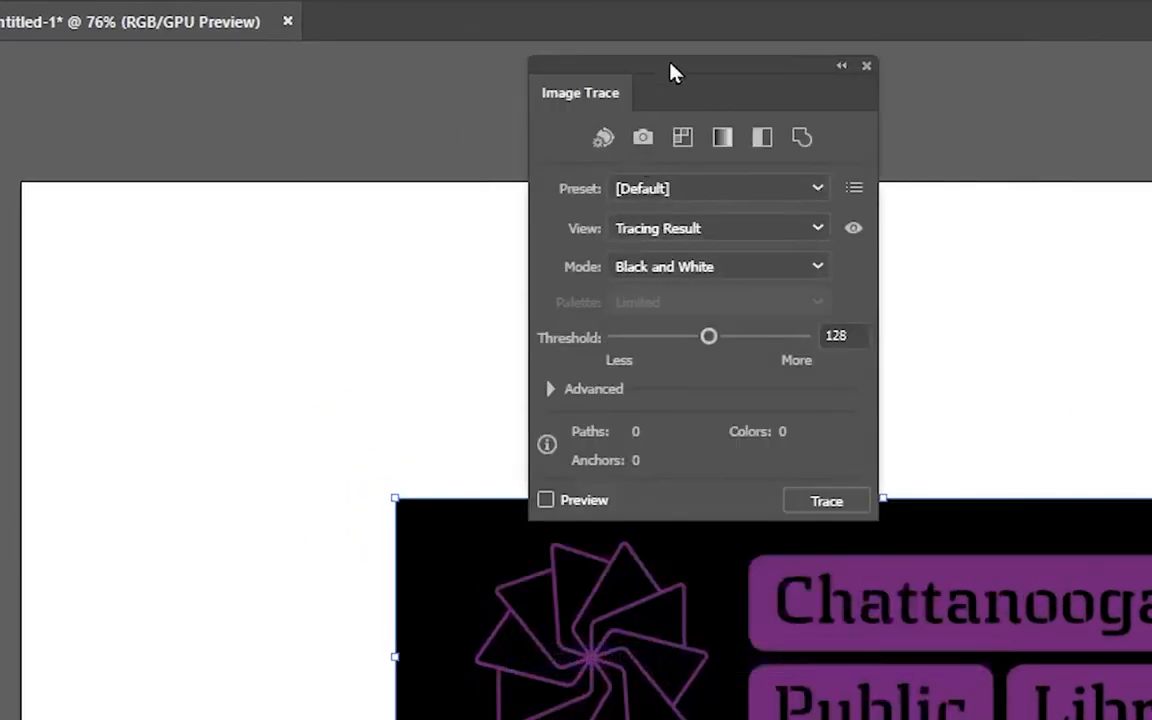
pyautogui.moveTo(676, 70)
pyautogui.mouseDown()
pyautogui.moveTo(712, 77)
pyautogui.moveTo(607, 95)
pyautogui.moveTo(841, 129)
pyautogui.moveTo(1151, 258)
pyautogui.moveTo(1151, 310)
pyautogui.mouseUp()
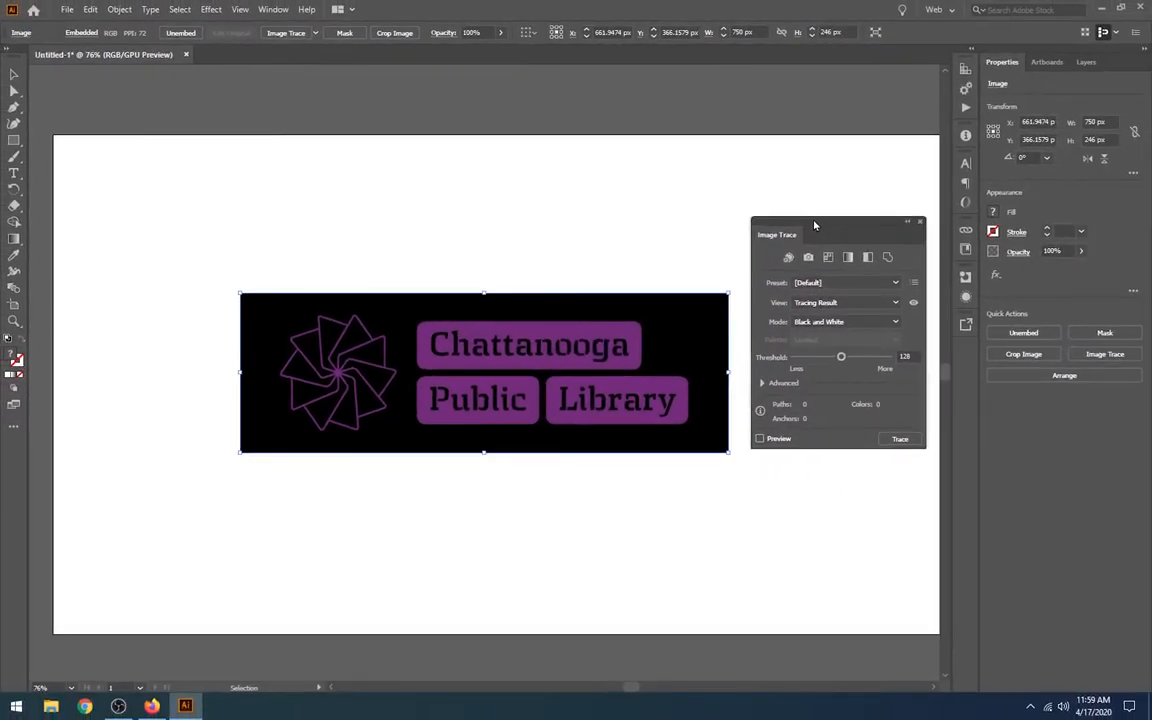
# Trace the logo with the Black and White preset and try threshold values of 255 and 1
pyautogui.click(868, 258)
pyautogui.click(868, 260)
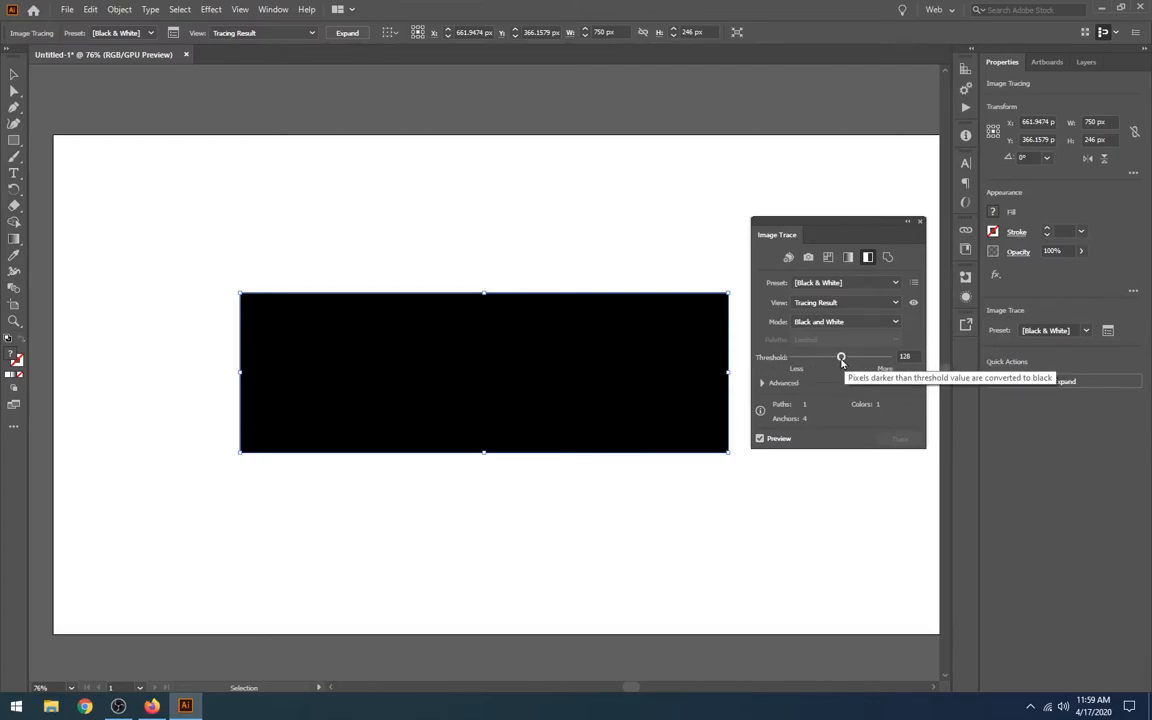
pyautogui.moveTo(841, 362); pyautogui.dragTo(888, 357)
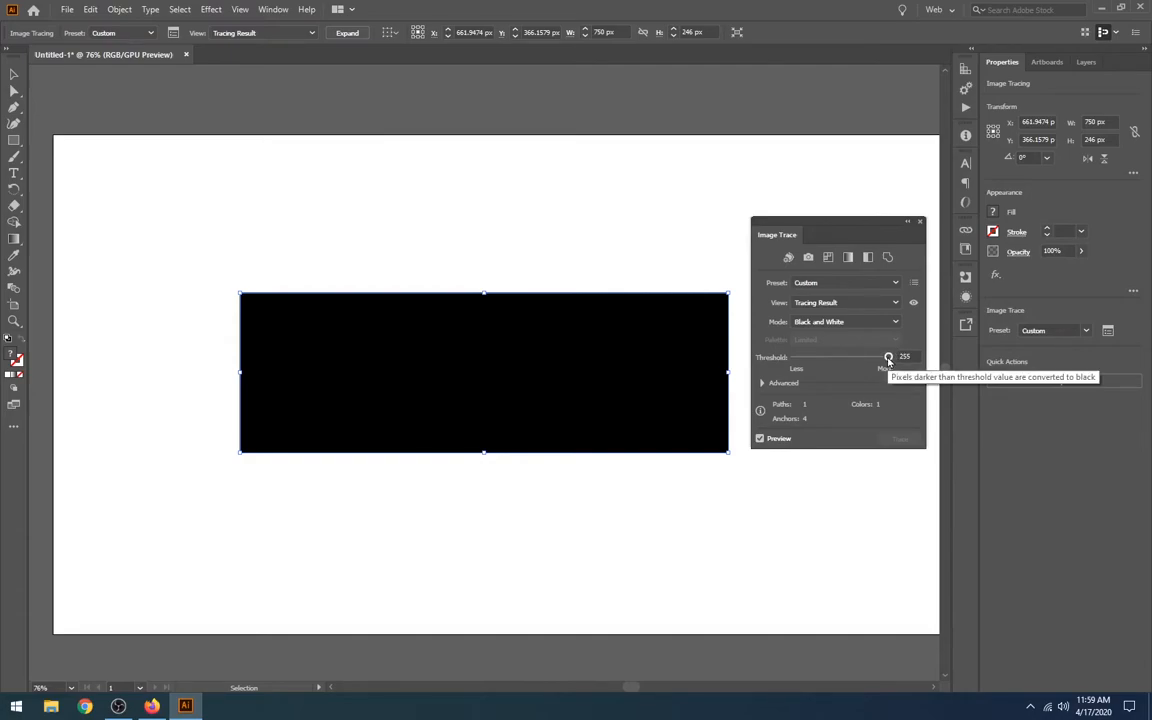
pyautogui.moveTo(888, 359); pyautogui.dragTo(788, 362)
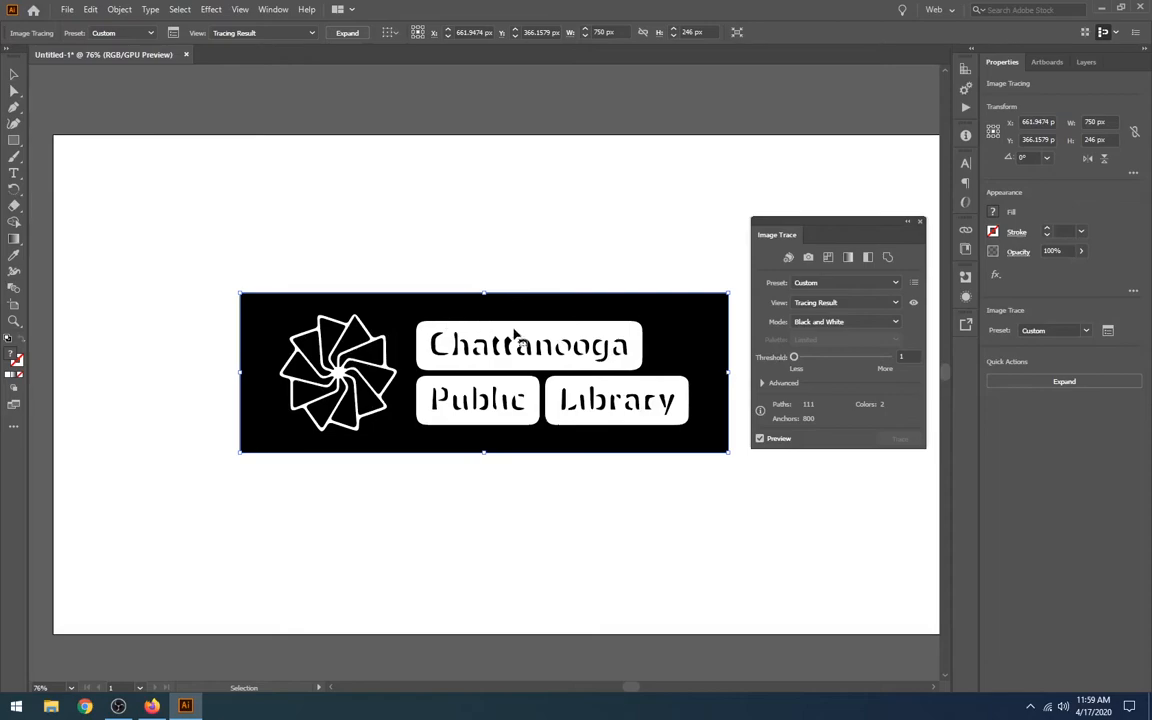
# Fine-tune the logo trace's threshold to 68, checking the lettering up close
pyautogui.moveTo(794, 360); pyautogui.dragTo(803, 362)
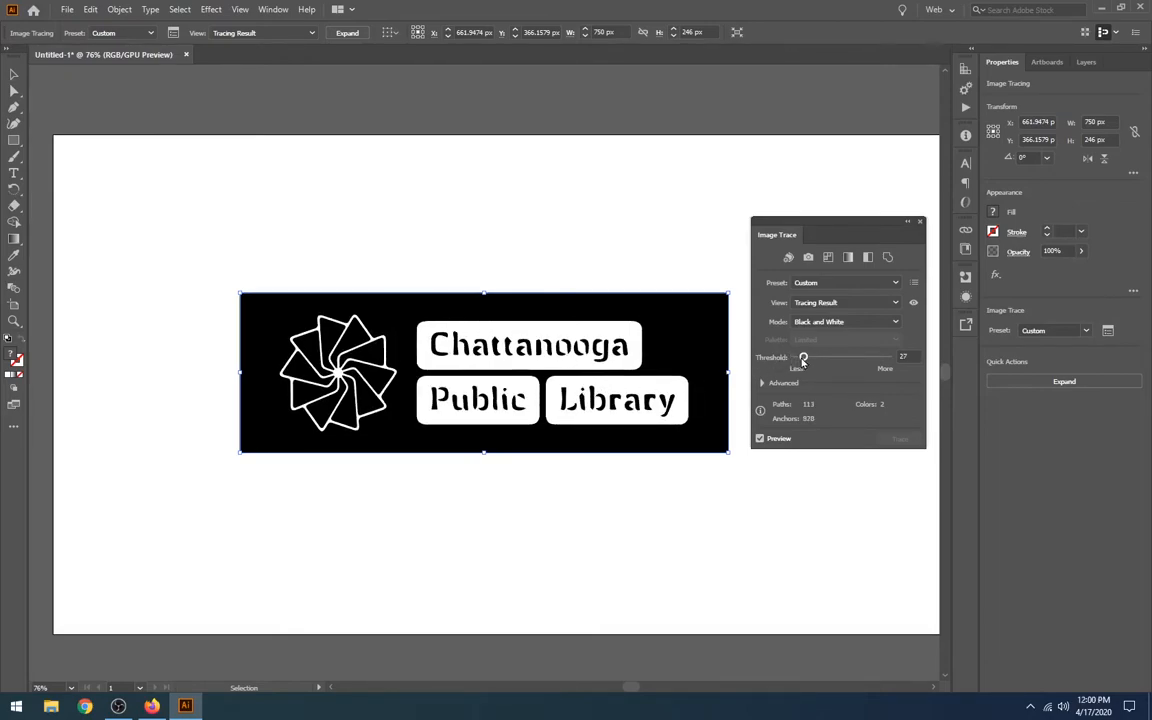
pyautogui.moveTo(803, 362); pyautogui.dragTo(819, 362)
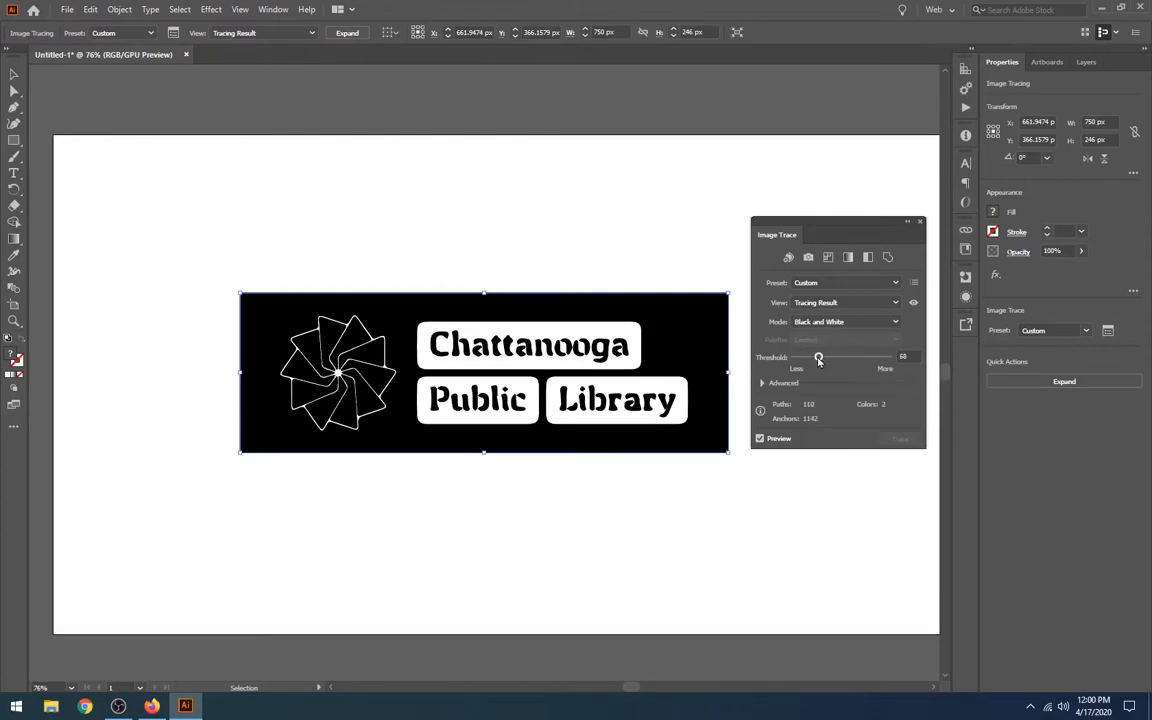
pyautogui.moveTo(818, 358); pyautogui.dragTo(817, 358)
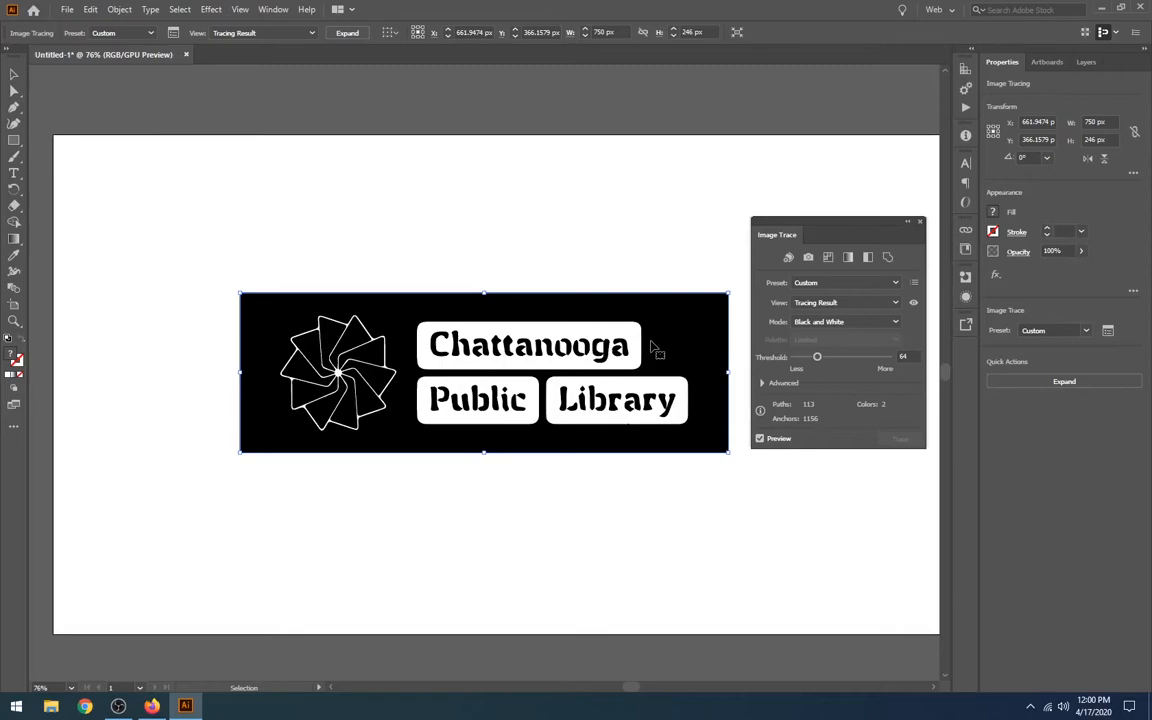
pyautogui.press('a')
pyautogui.hotkey('ctrl', '1')
pyautogui.hotkey('ctrl', '=')
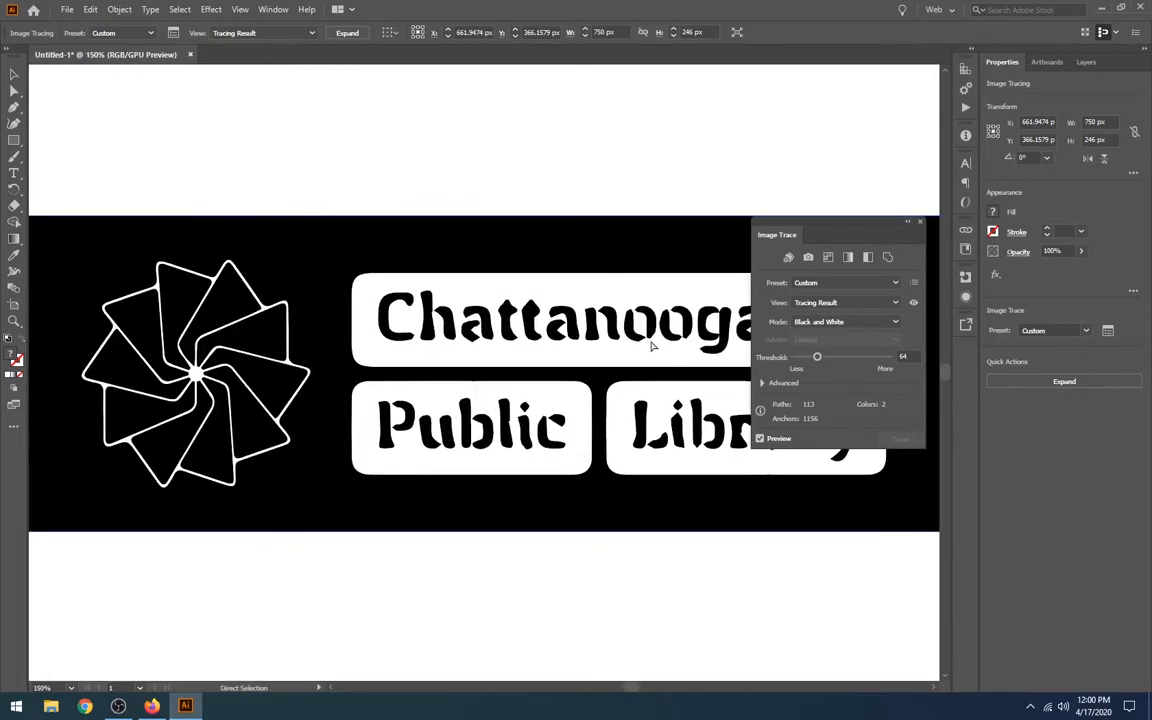
pyautogui.press('v')
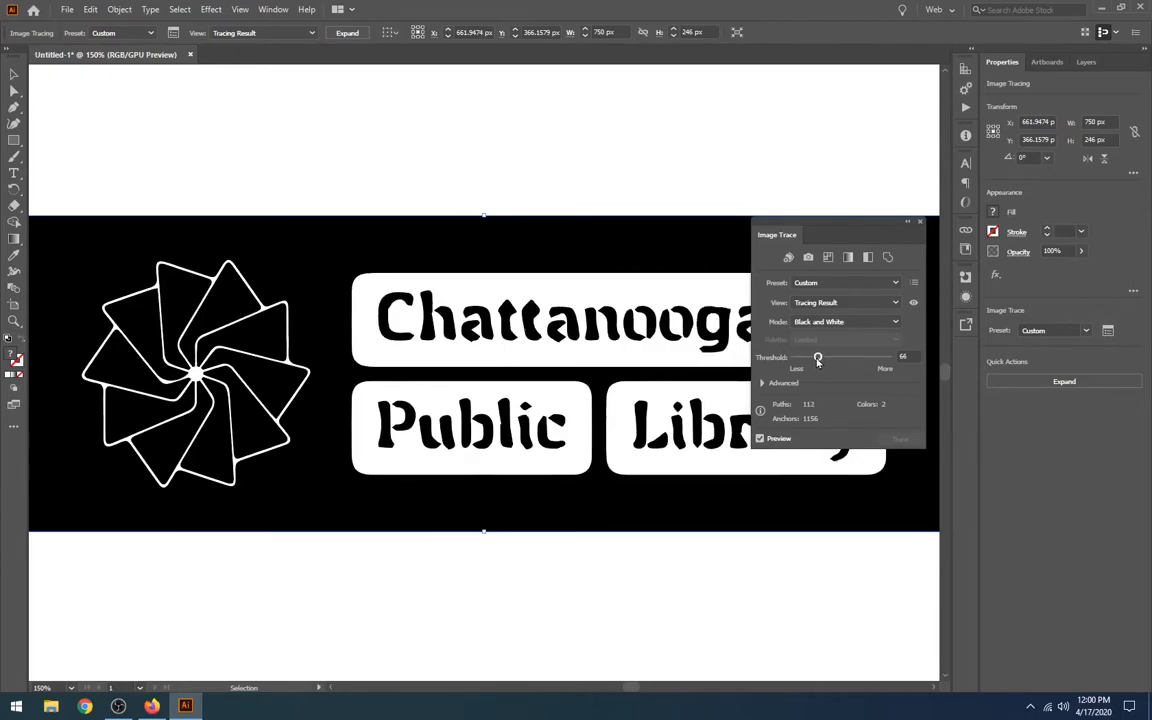
pyautogui.moveTo(818, 361); pyautogui.dragTo(818, 361)
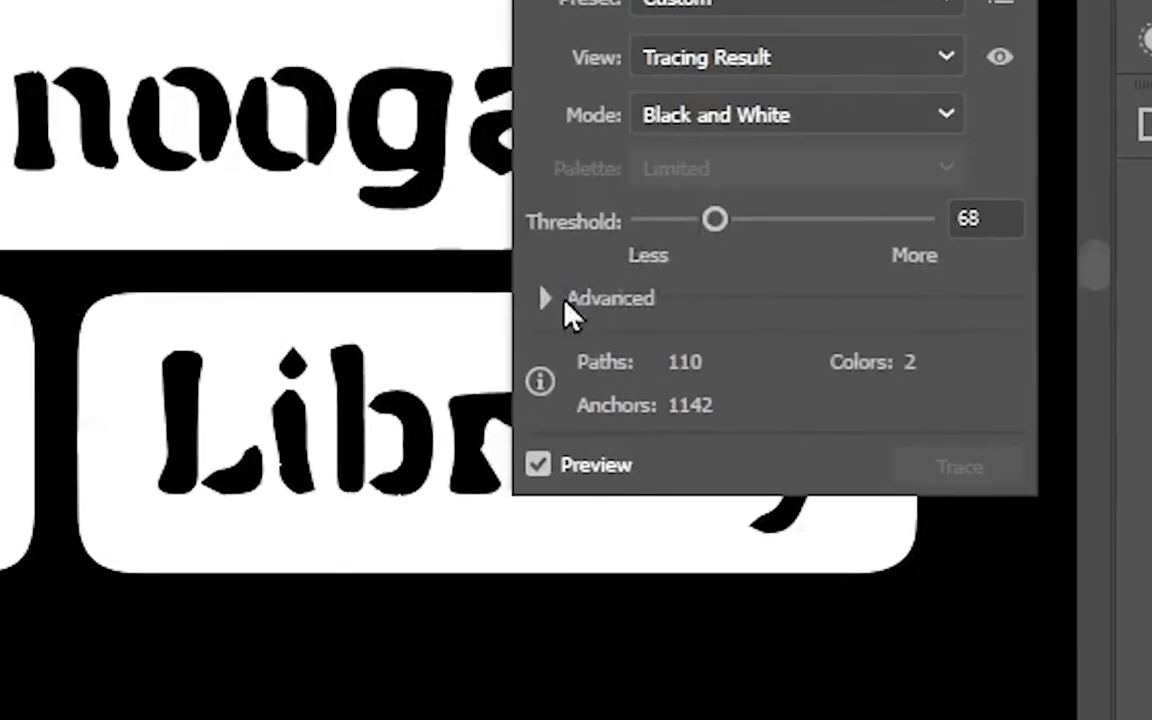
# Reveal the advanced trace settings, raise Paths to 100%, and set Corners to 53% after trying 0%
pyautogui.click(545, 299)
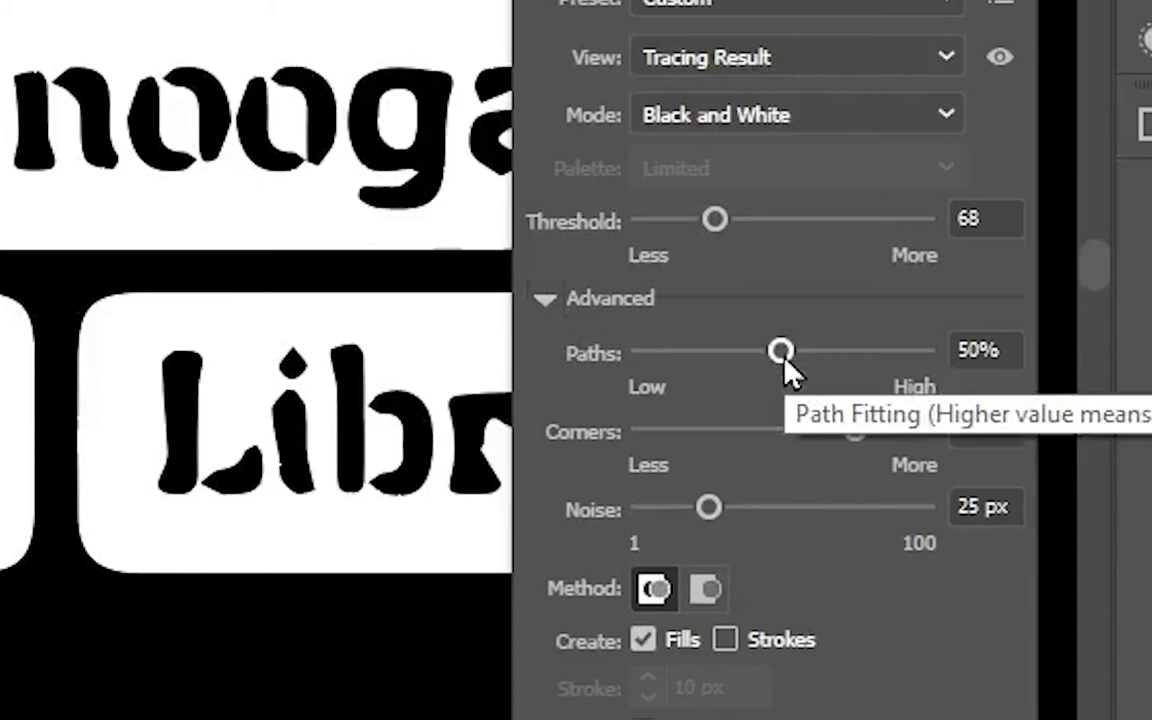
pyautogui.moveTo(784, 361); pyautogui.dragTo(858, 362)
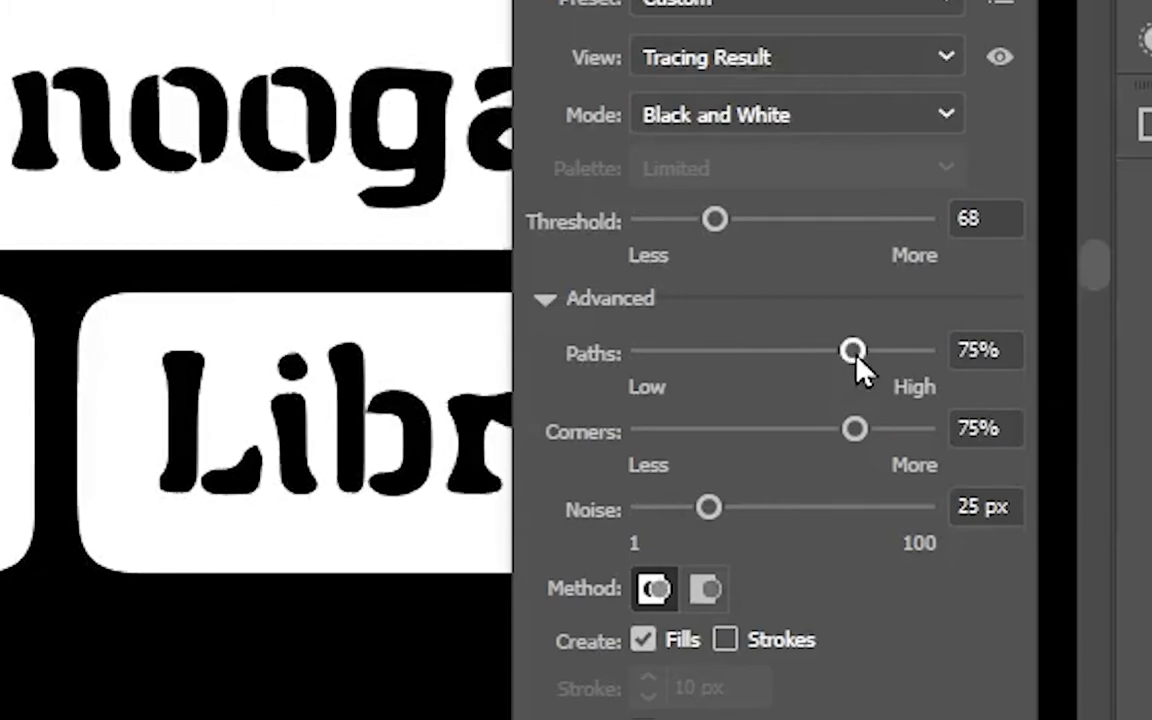
pyautogui.moveTo(857, 361); pyautogui.dragTo(937, 360)
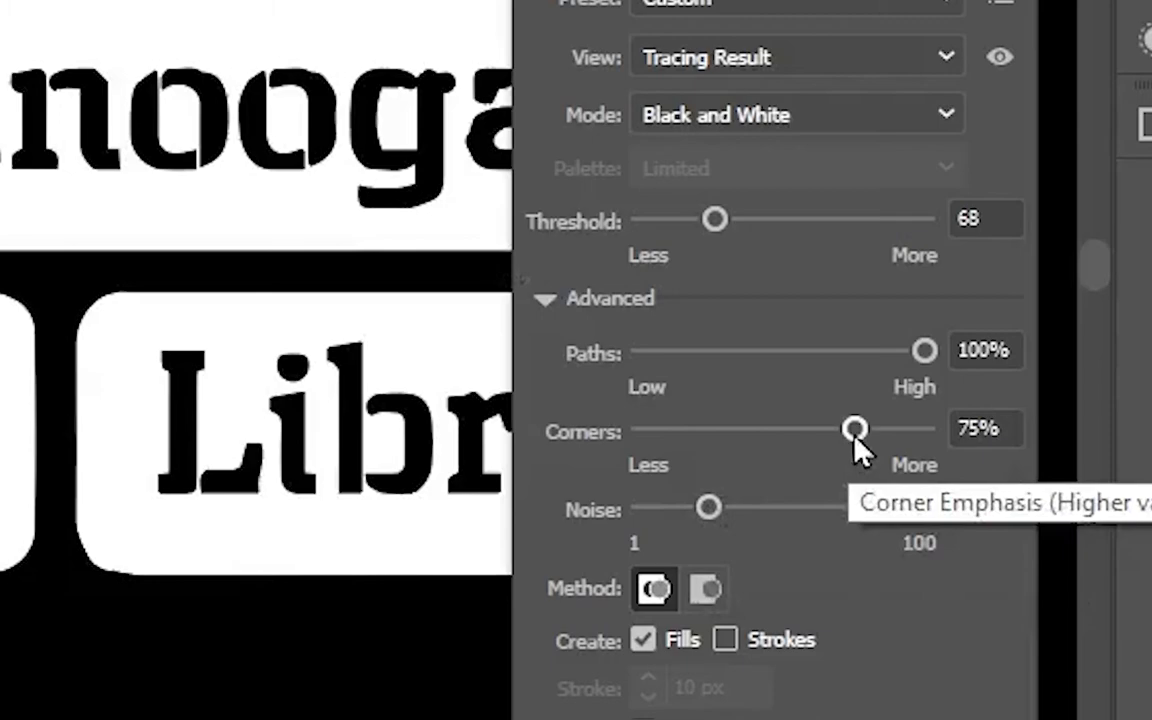
pyautogui.moveTo(855, 430)
pyautogui.mouseDown()
pyautogui.moveTo(926, 432)
pyautogui.moveTo(566, 448)
pyautogui.mouseUp()
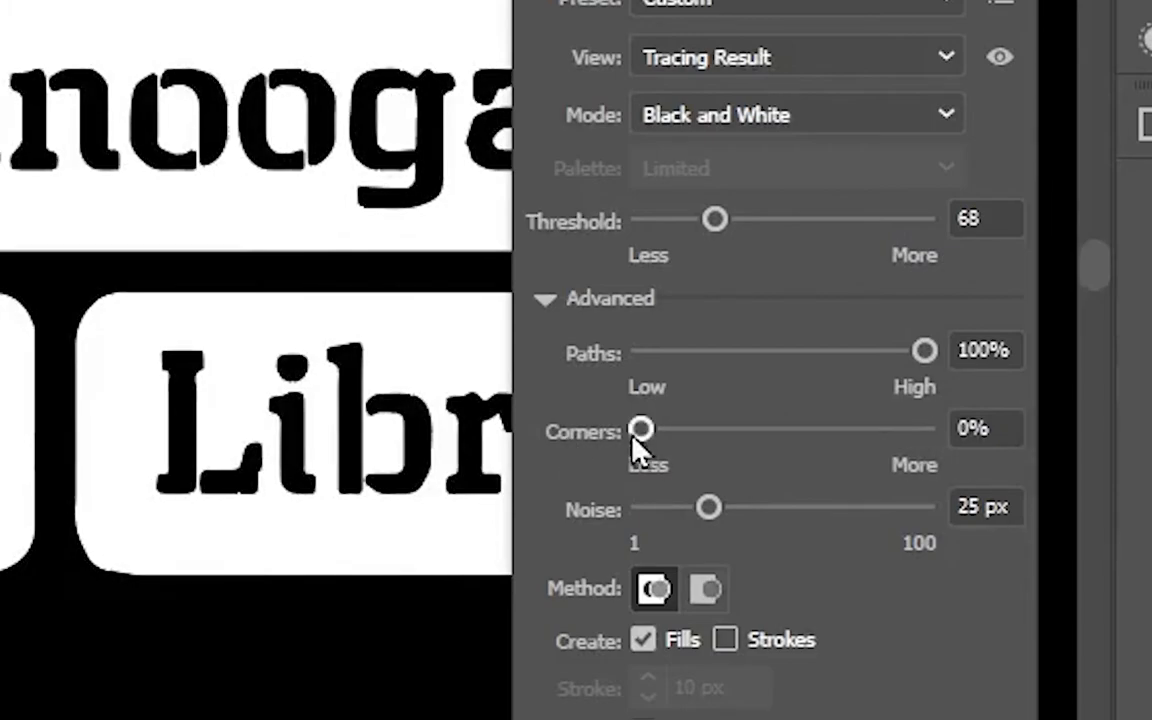
pyautogui.moveTo(641, 430); pyautogui.dragTo(802, 431)
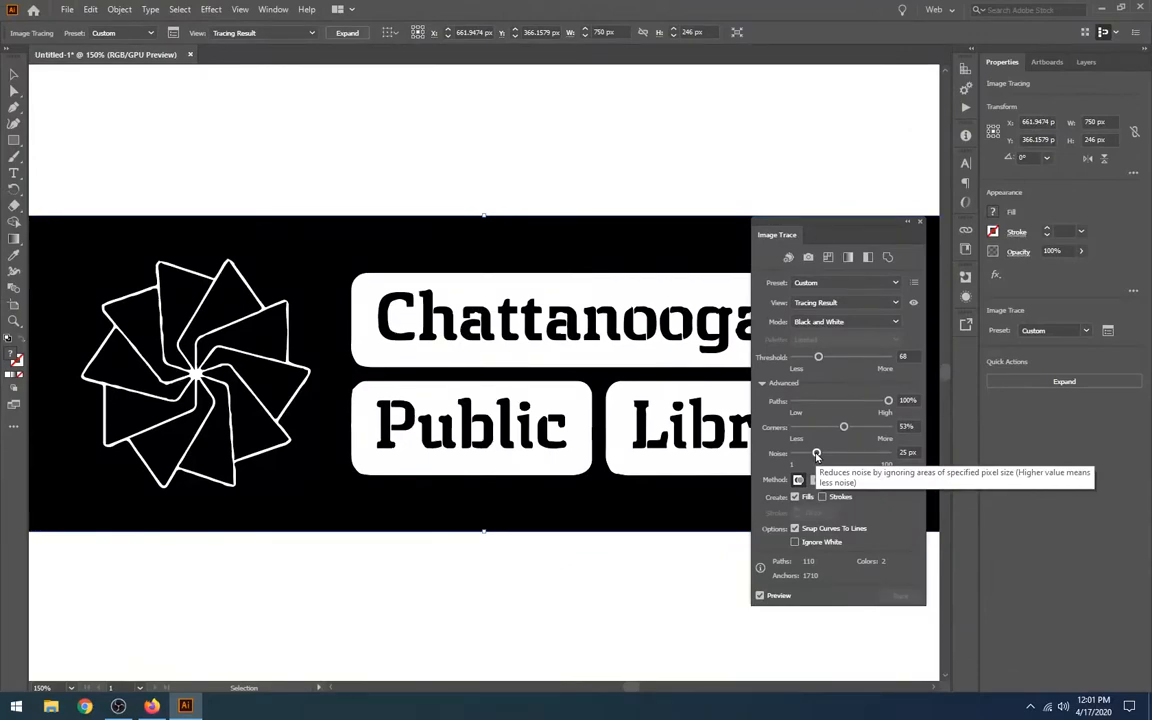
# Lower the trace's Noise to 1 px after trying 100 px, and enable Ignore White
pyautogui.moveTo(817, 455); pyautogui.dragTo(888, 454)
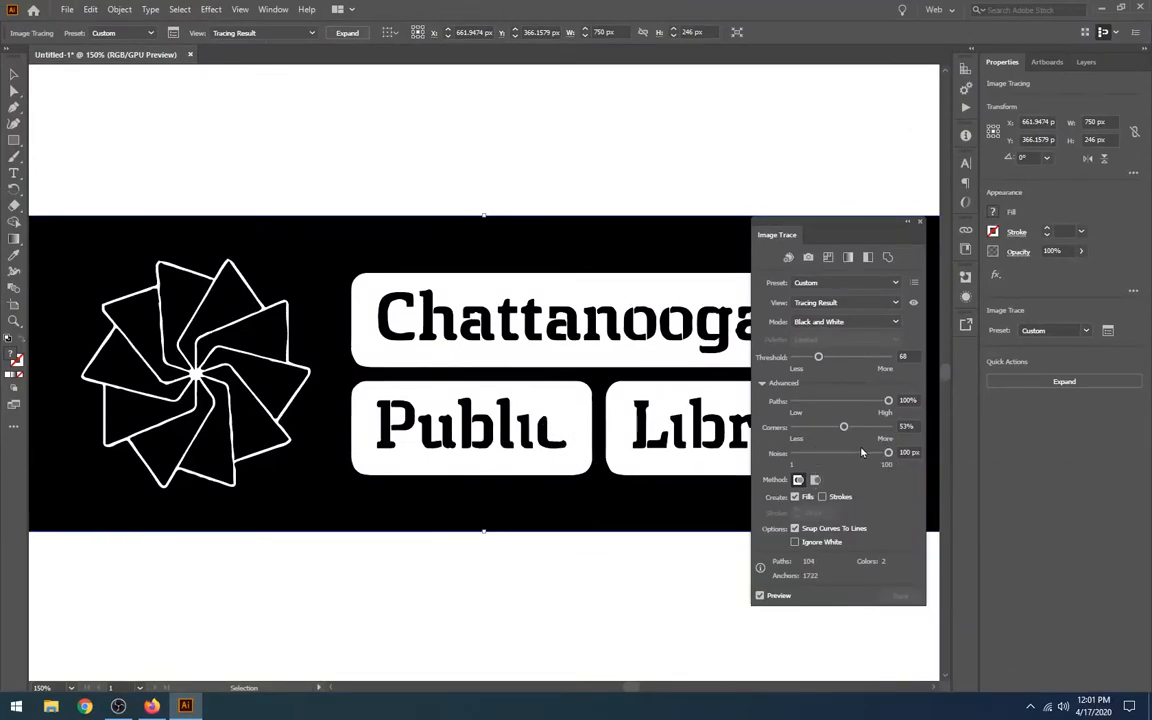
pyautogui.moveTo(888, 454)
pyautogui.mouseDown()
pyautogui.moveTo(740, 458)
pyautogui.moveTo(757, 460)
pyautogui.mouseUp()
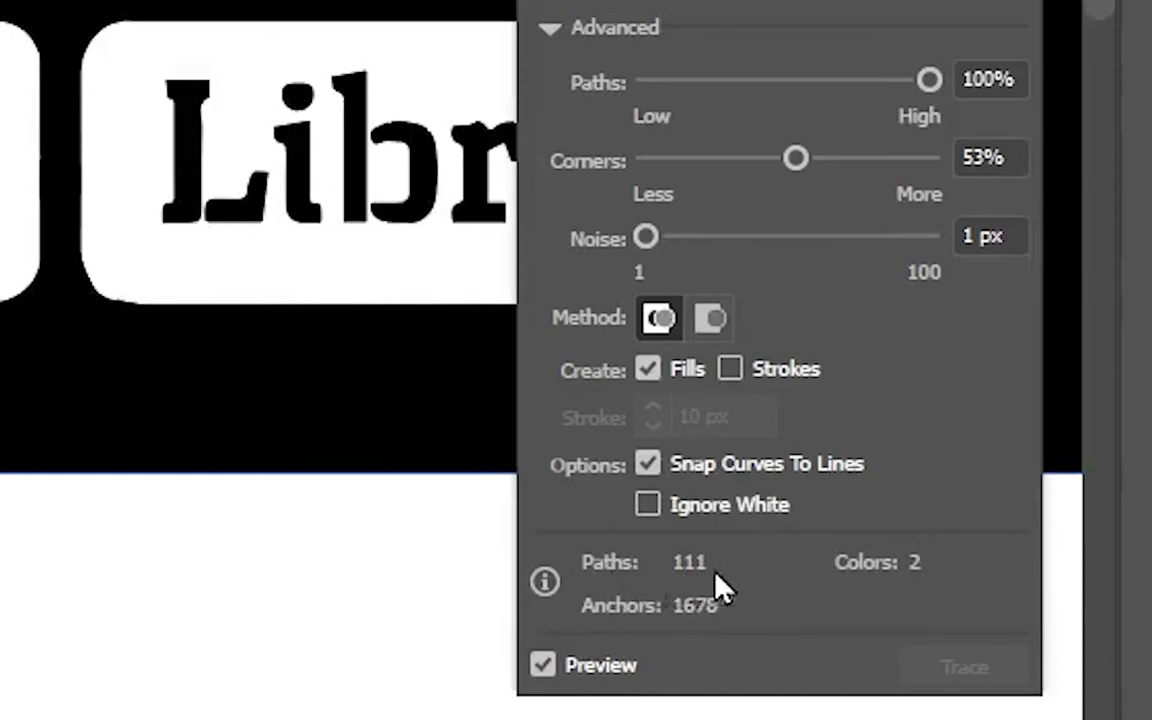
pyautogui.click(649, 506)
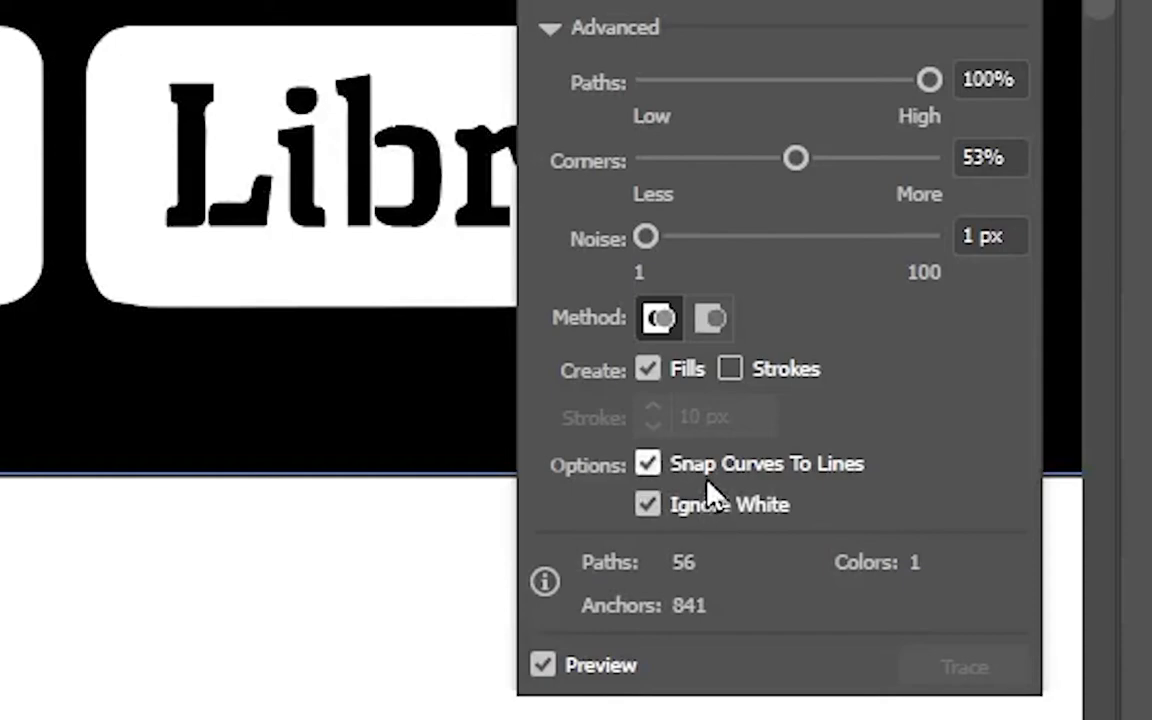
pyautogui.click(544, 665)
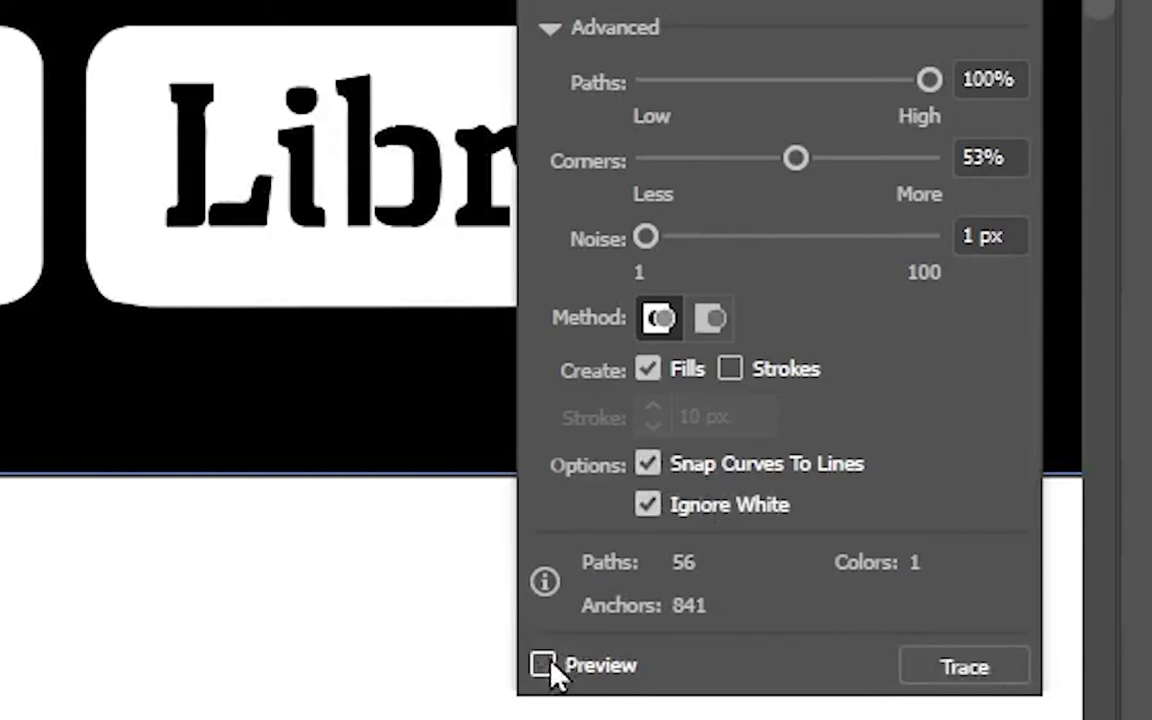
pyautogui.click(544, 665)
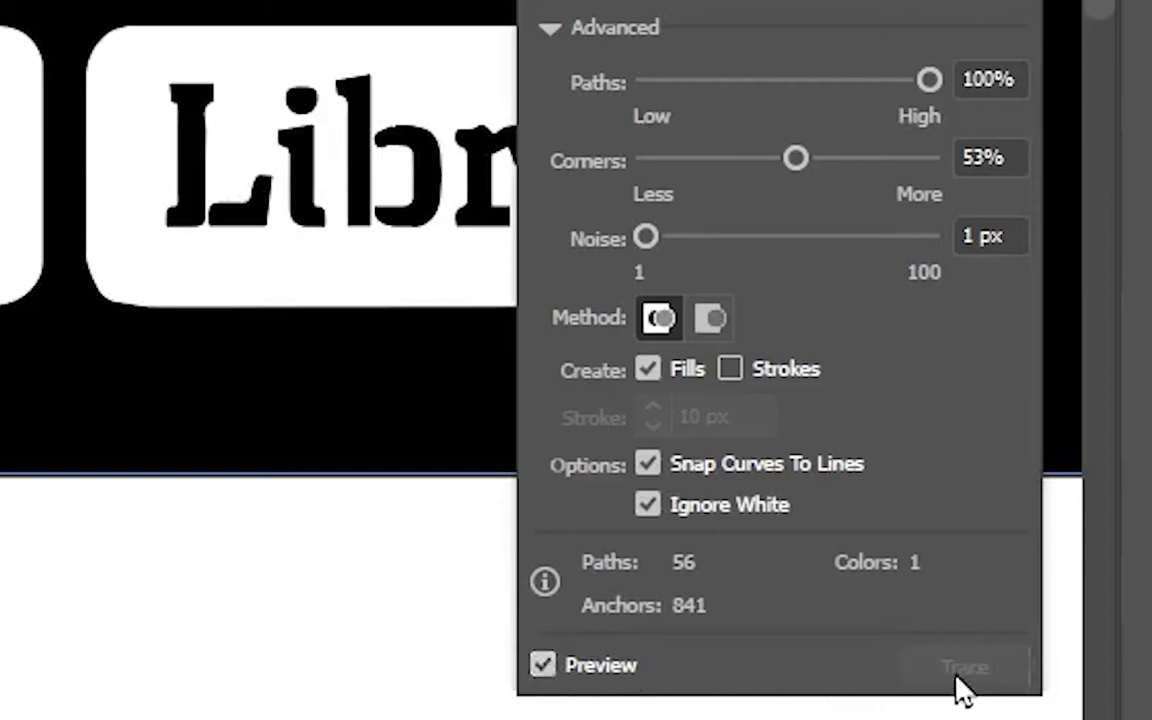
pyautogui.click(581, 666)
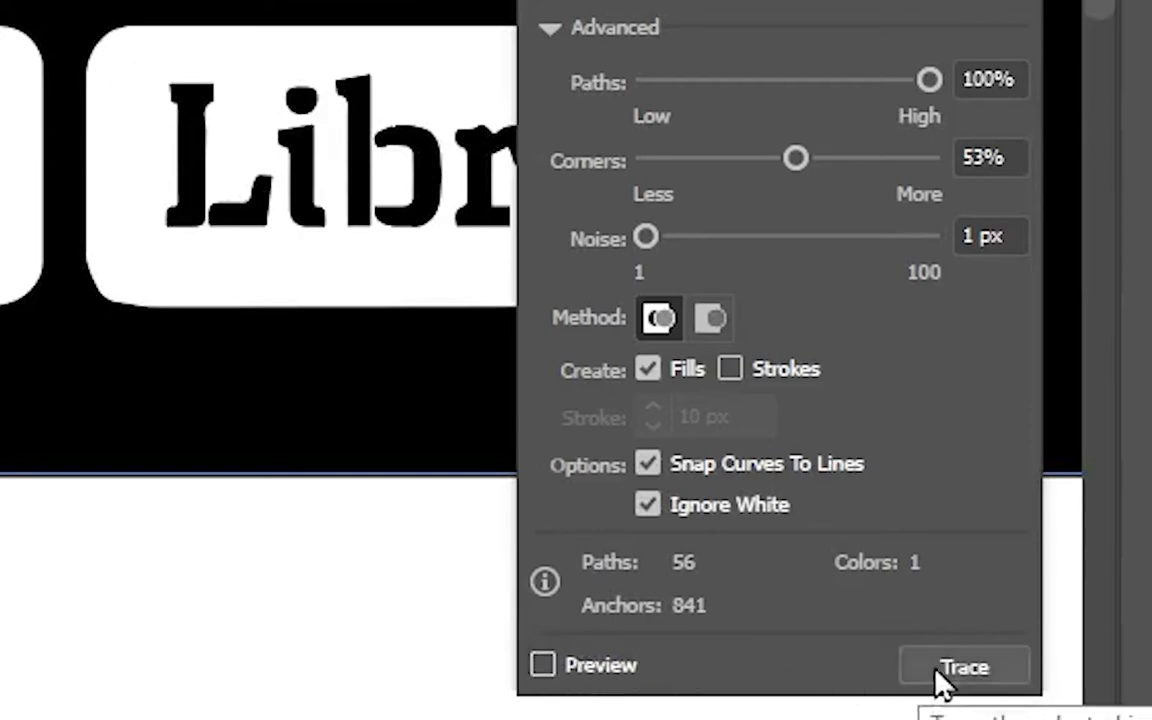
pyautogui.click(608, 668)
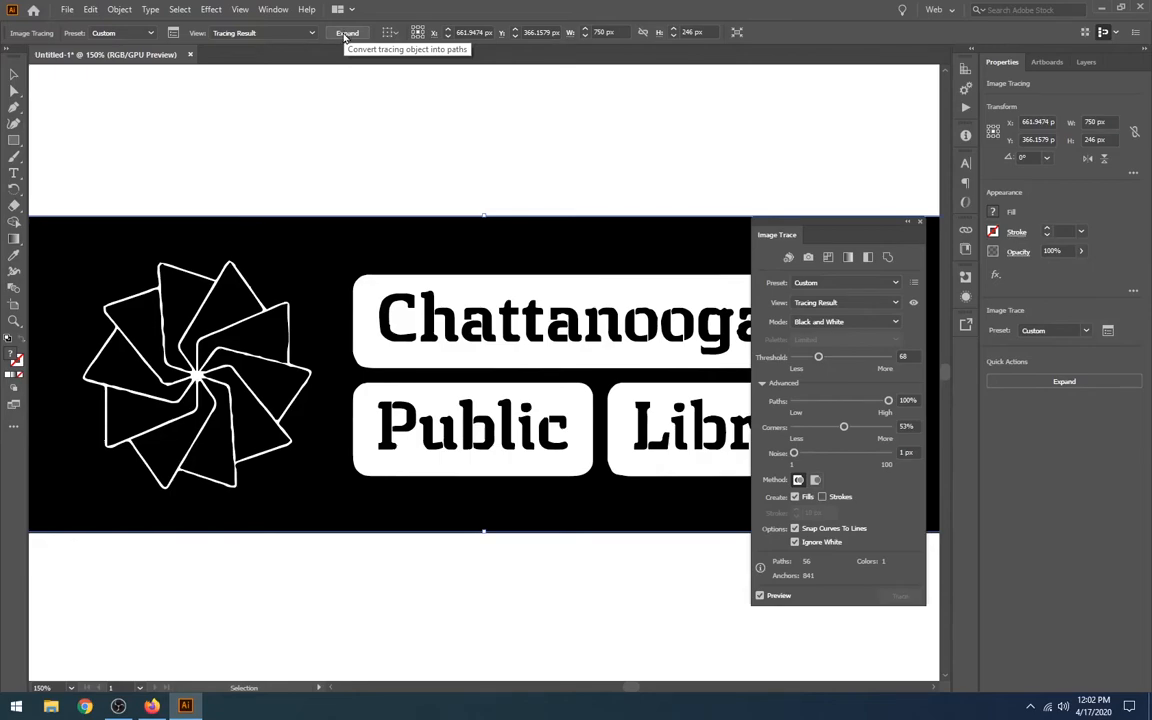
# Expand the logo tracing into editable paths and close the Image Trace settings
pyautogui.click(346, 34)
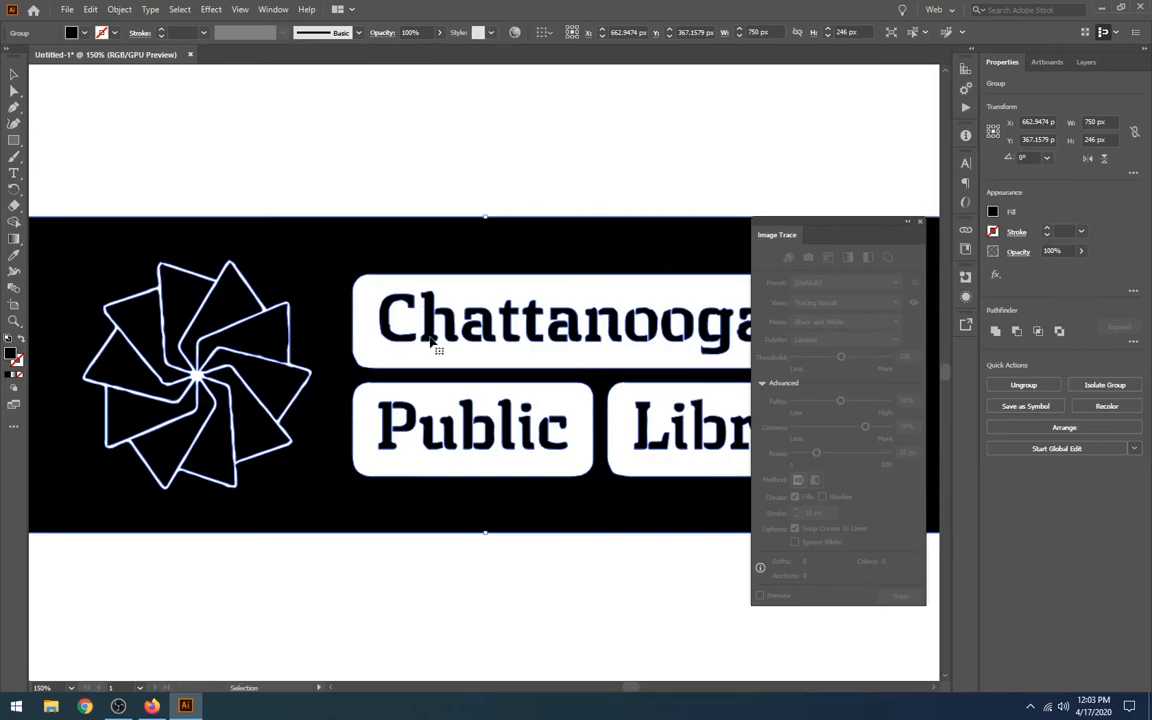
pyautogui.click(921, 224)
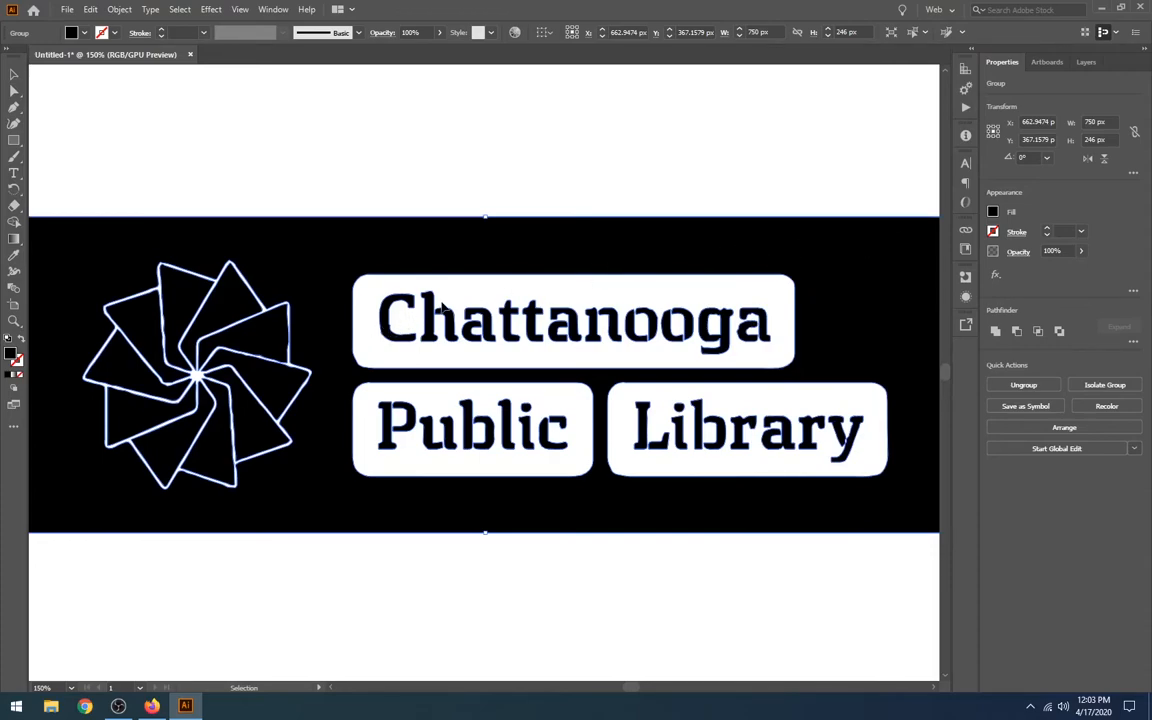
pyautogui.press('a')
pyautogui.hotkey('ctrl', '-')
pyautogui.press('v')
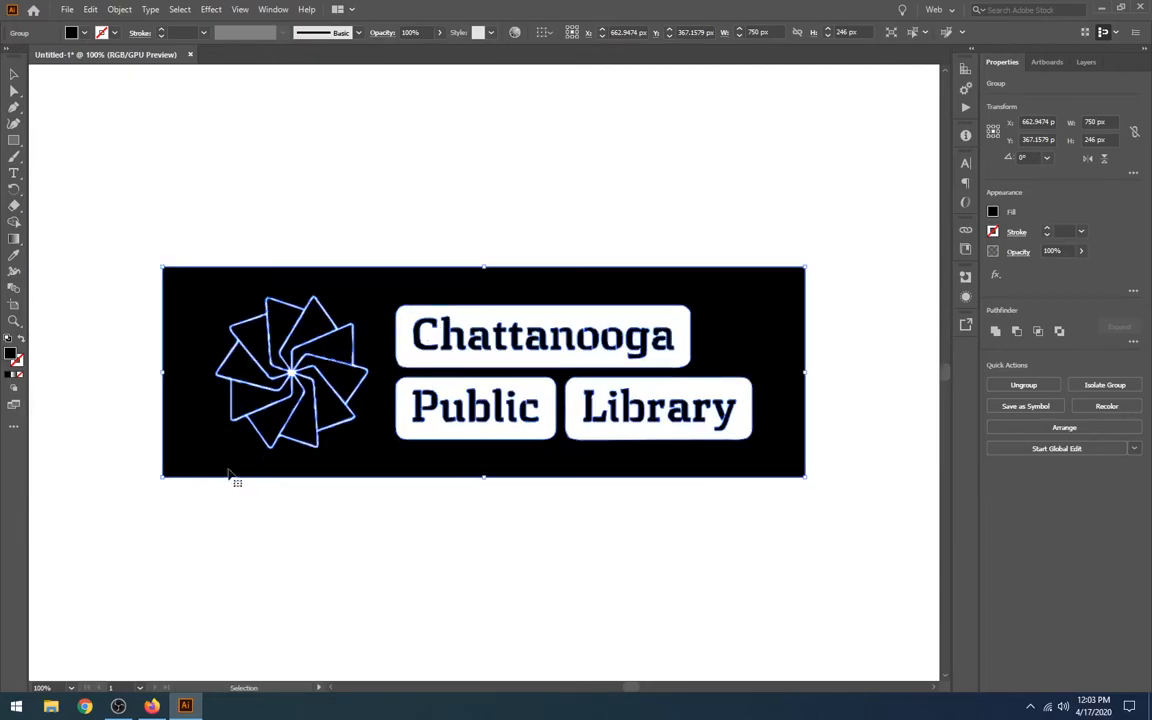
pyautogui.click(70, 689)
pyautogui.click(71, 690)
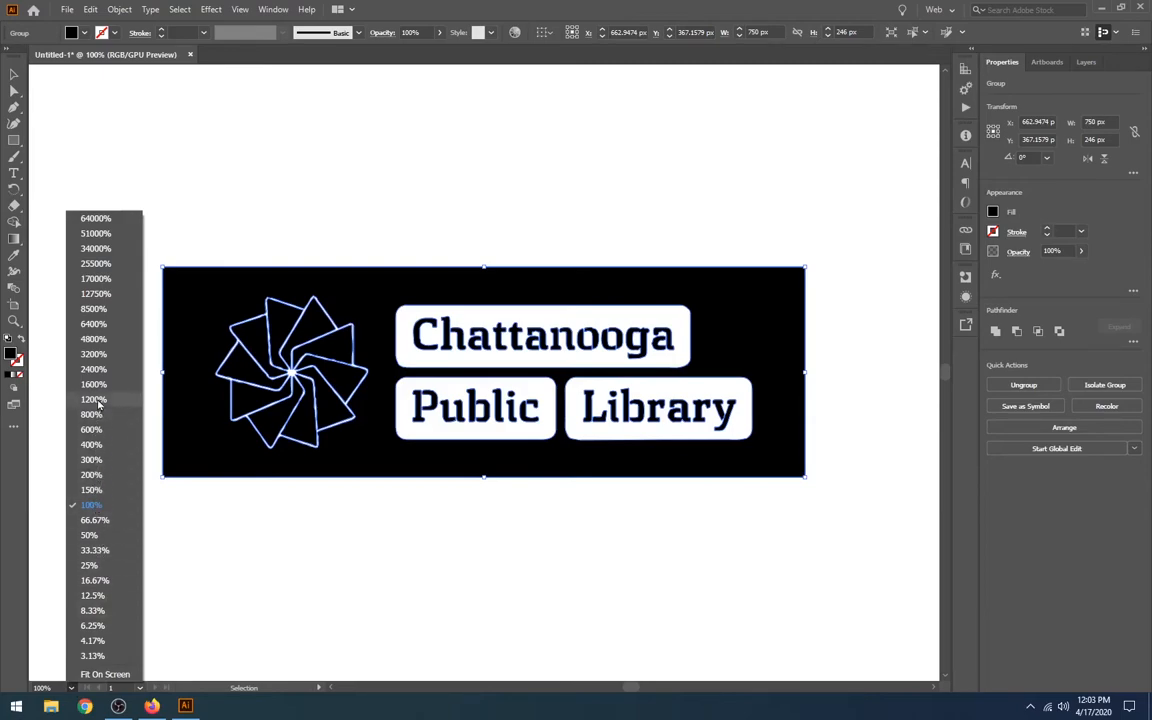
pyautogui.click(250, 517)
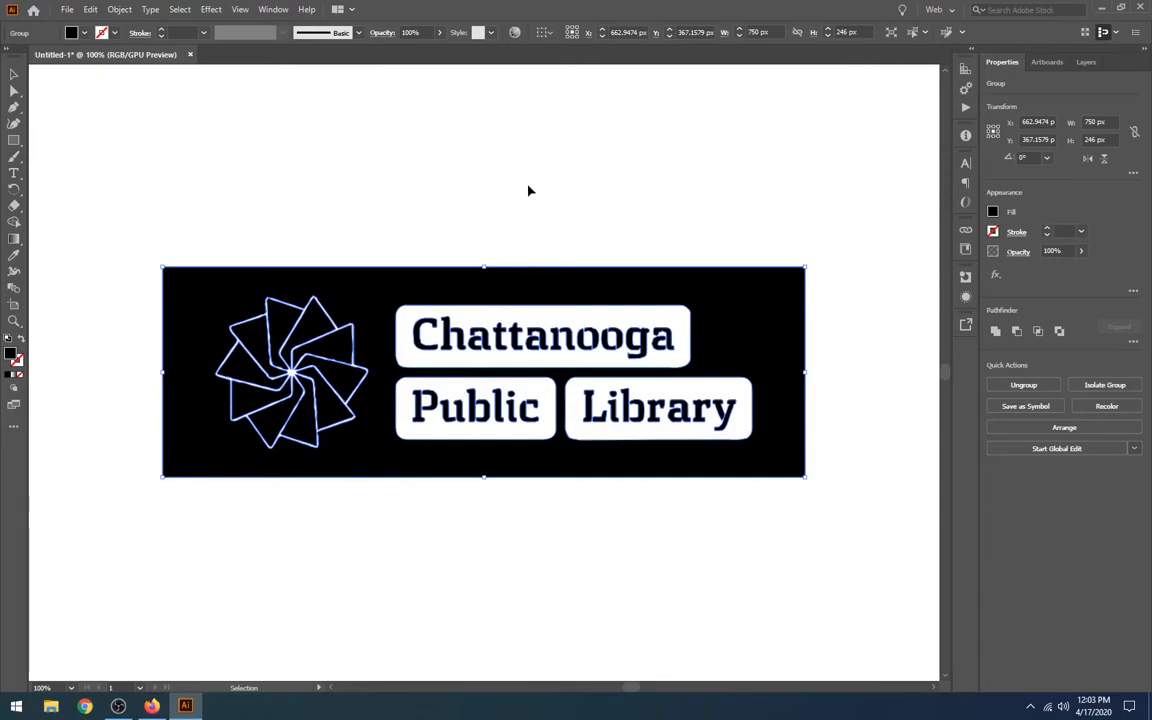
# Deselect the logo and display the artwork in Outline view, comparing it with the filled preview
pyautogui.click(334, 140)
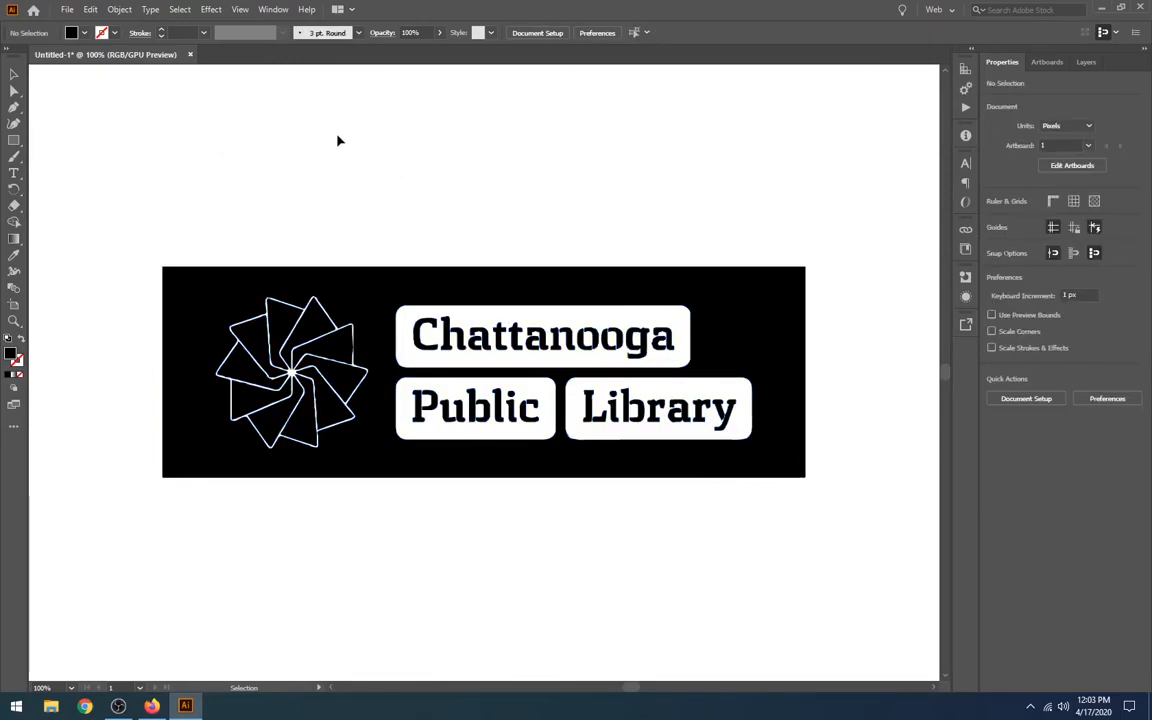
pyautogui.click(408, 310)
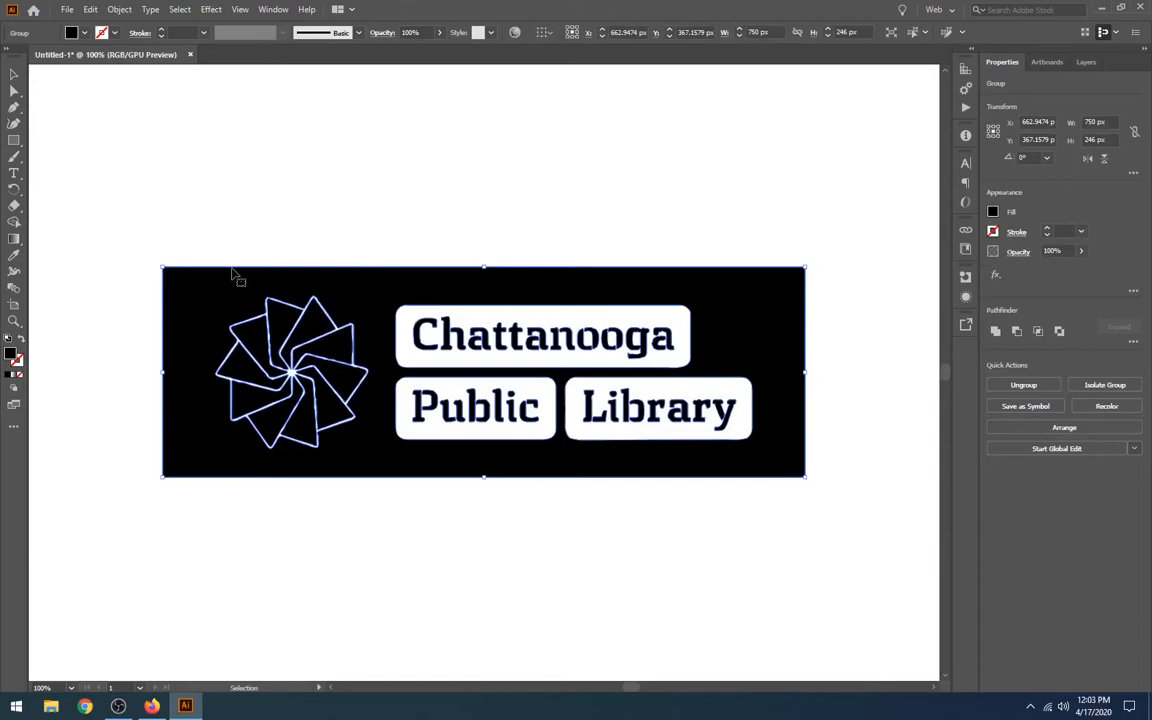
pyautogui.click(376, 167)
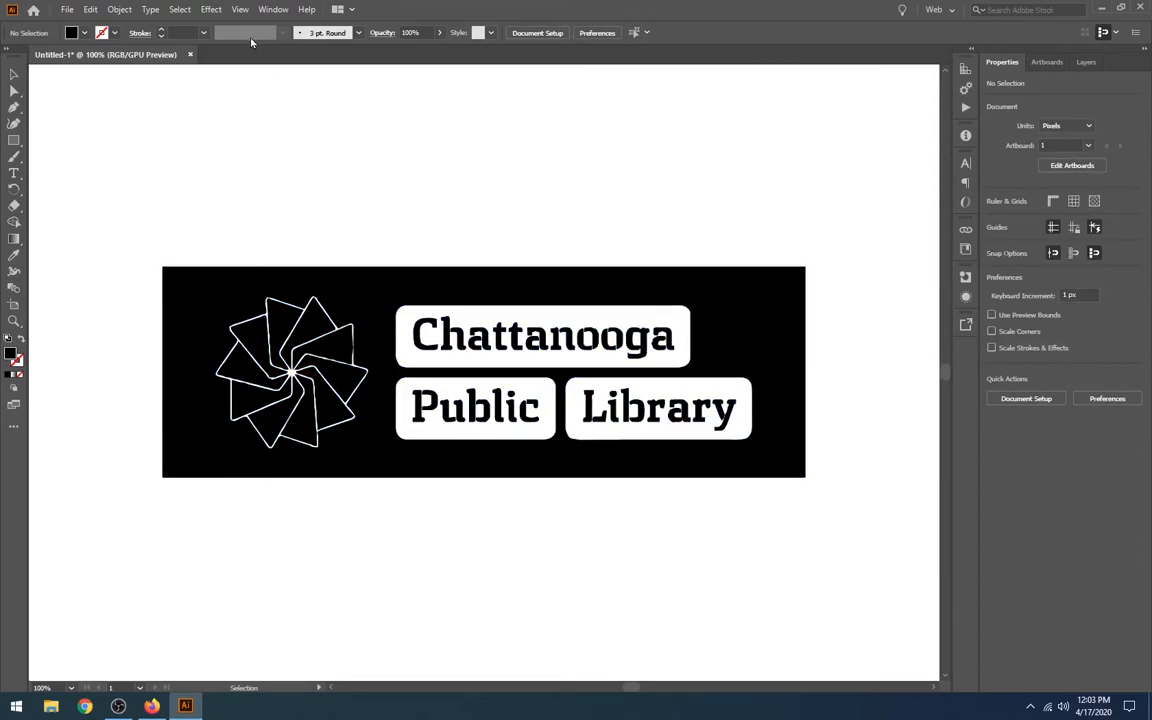
pyautogui.click(240, 10)
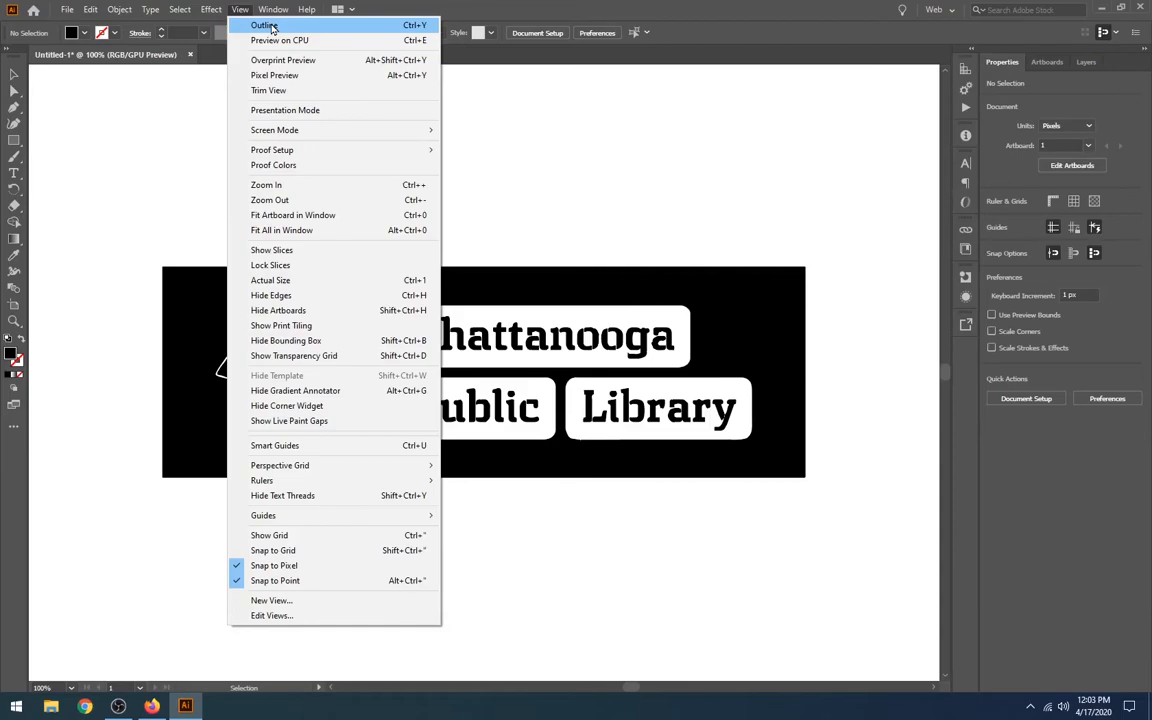
pyautogui.click(264, 25)
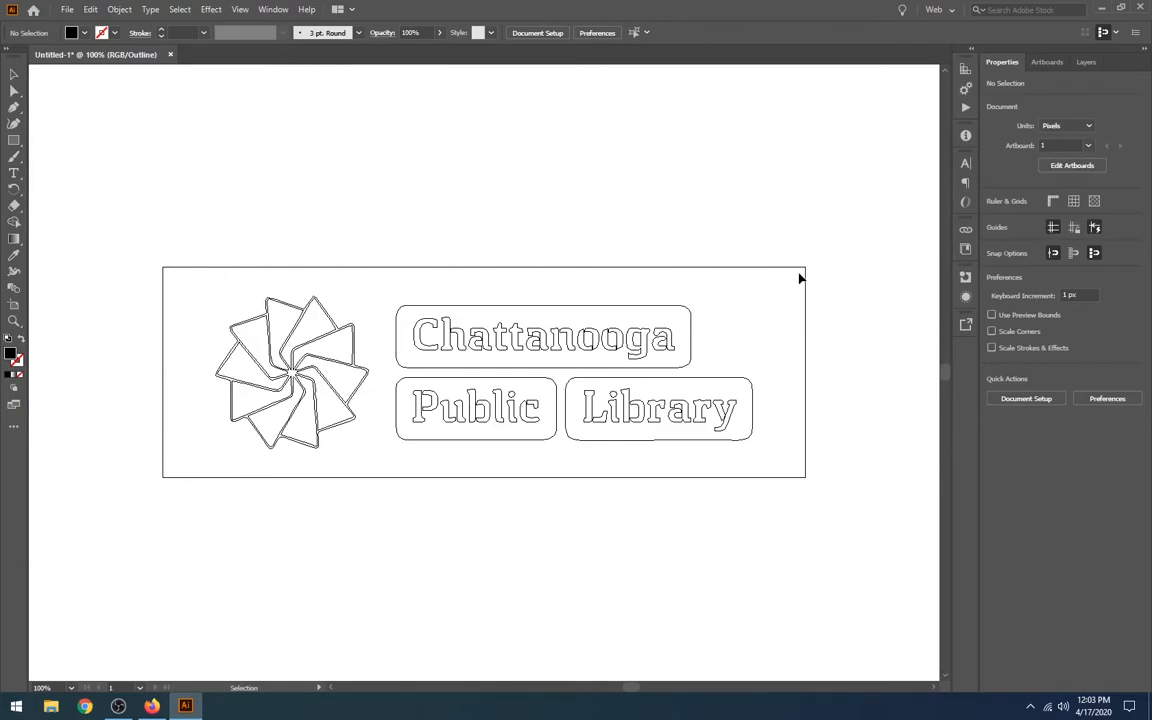
pyautogui.click(241, 10)
pyautogui.click(240, 19)
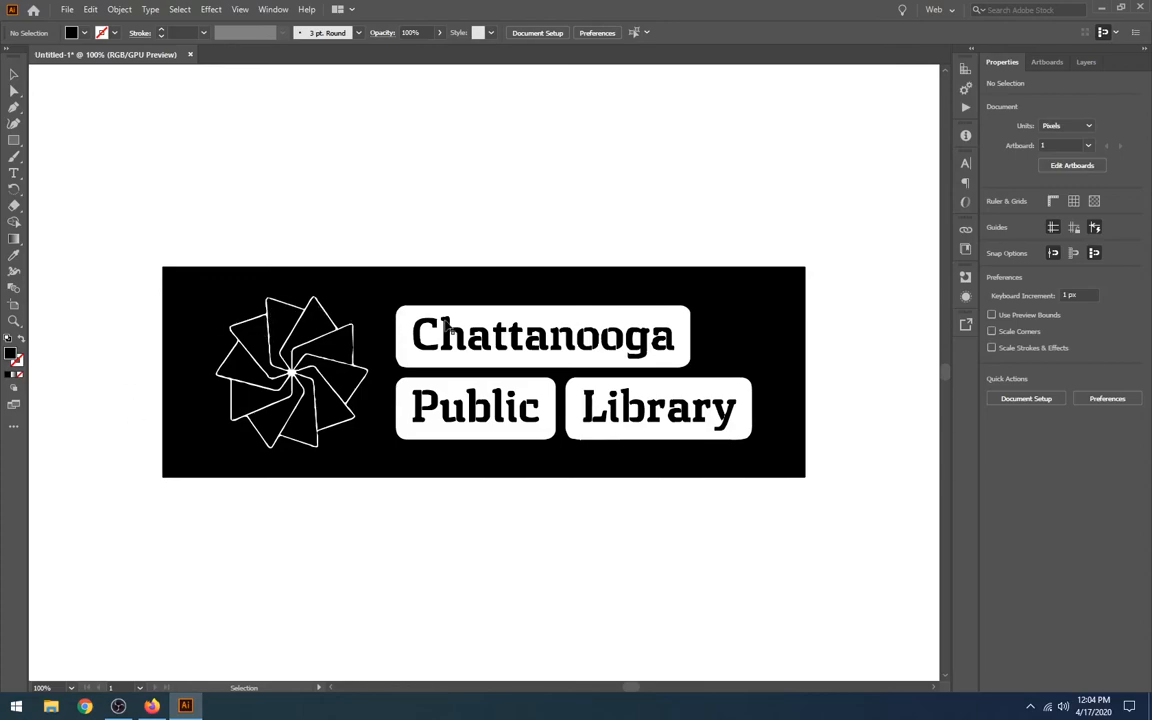
pyautogui.click(240, 10)
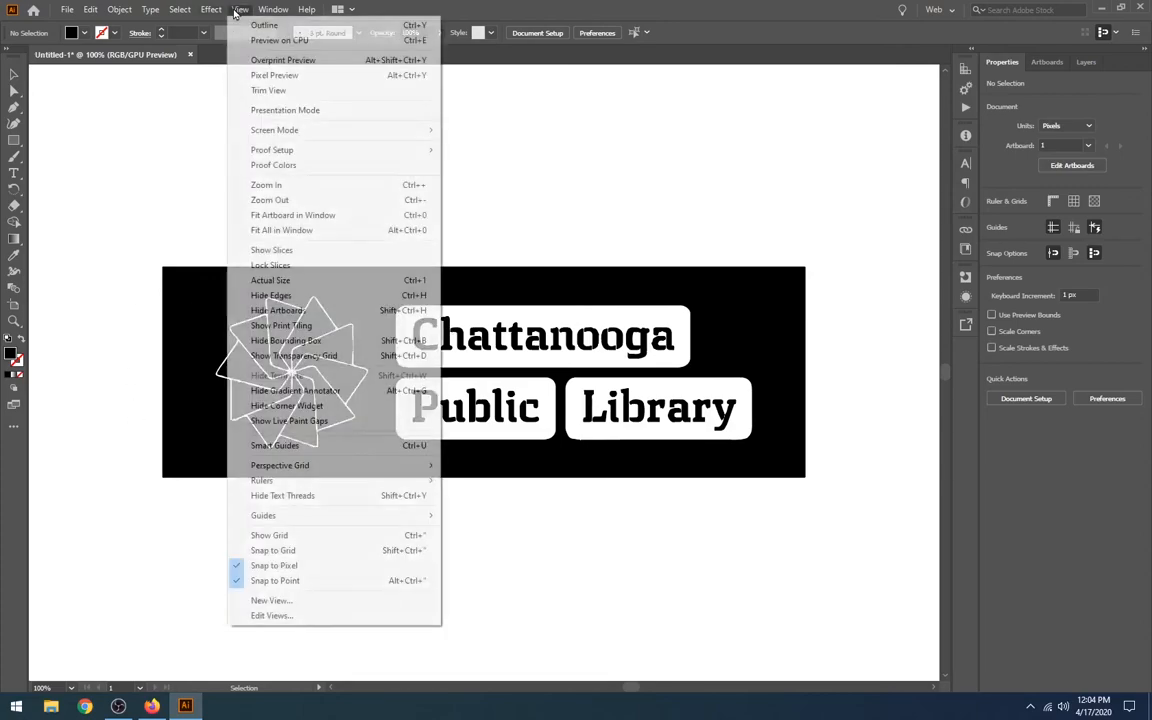
pyautogui.click(244, 27)
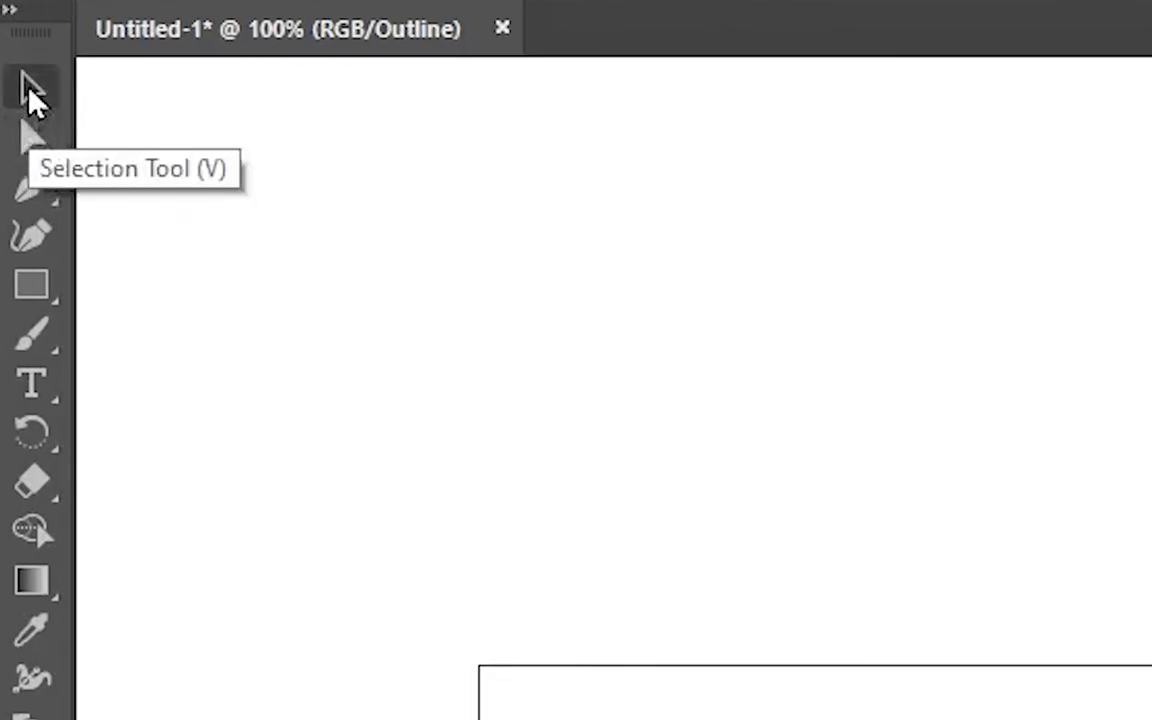
# Try the Selection tool on the outlined logo to select the whole traced group, and deselect it again
pyautogui.click(28, 88)
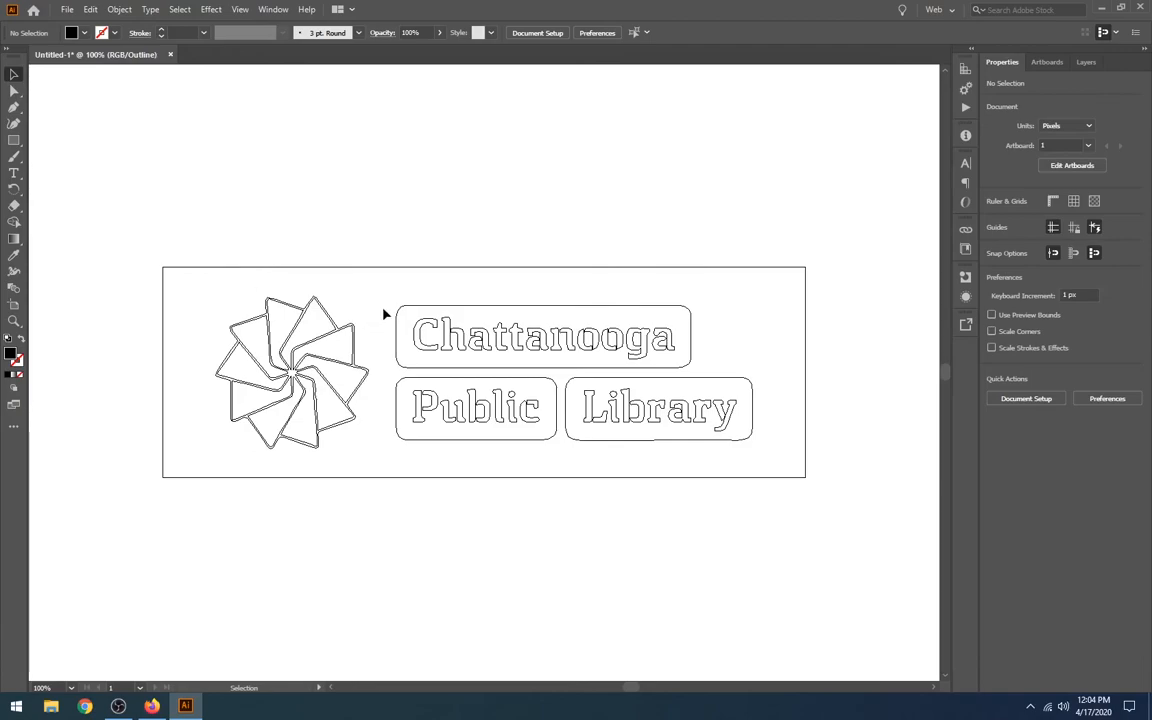
pyautogui.click(405, 323)
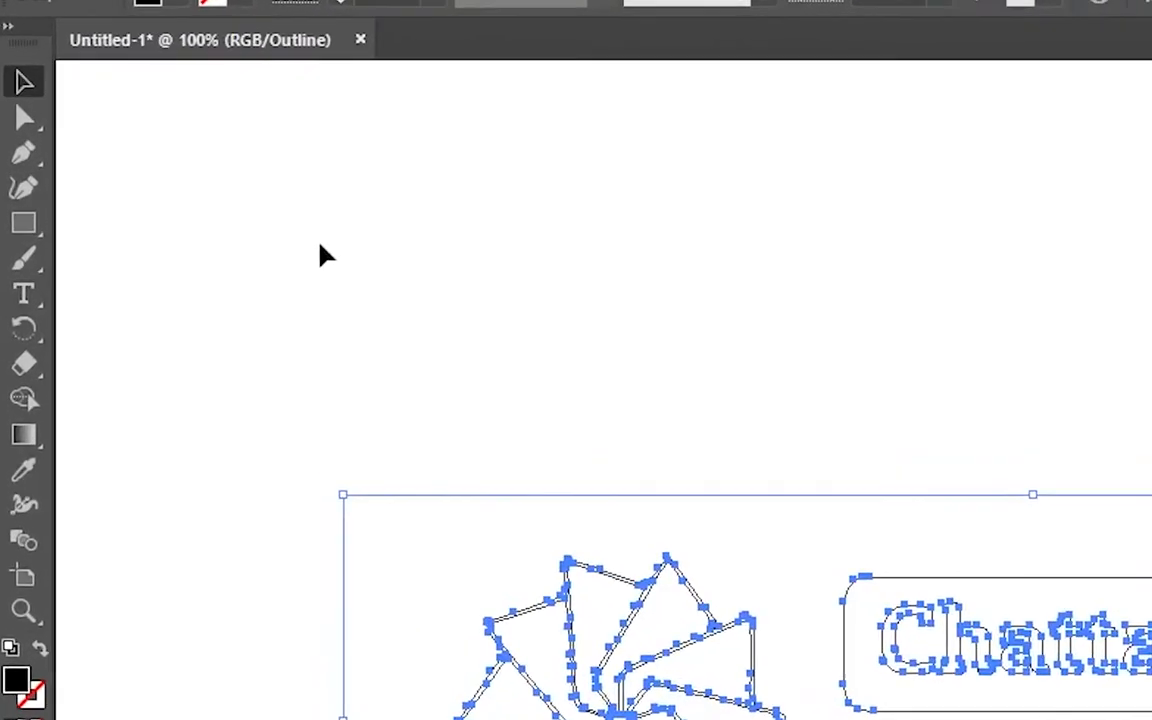
pyautogui.click(320, 250)
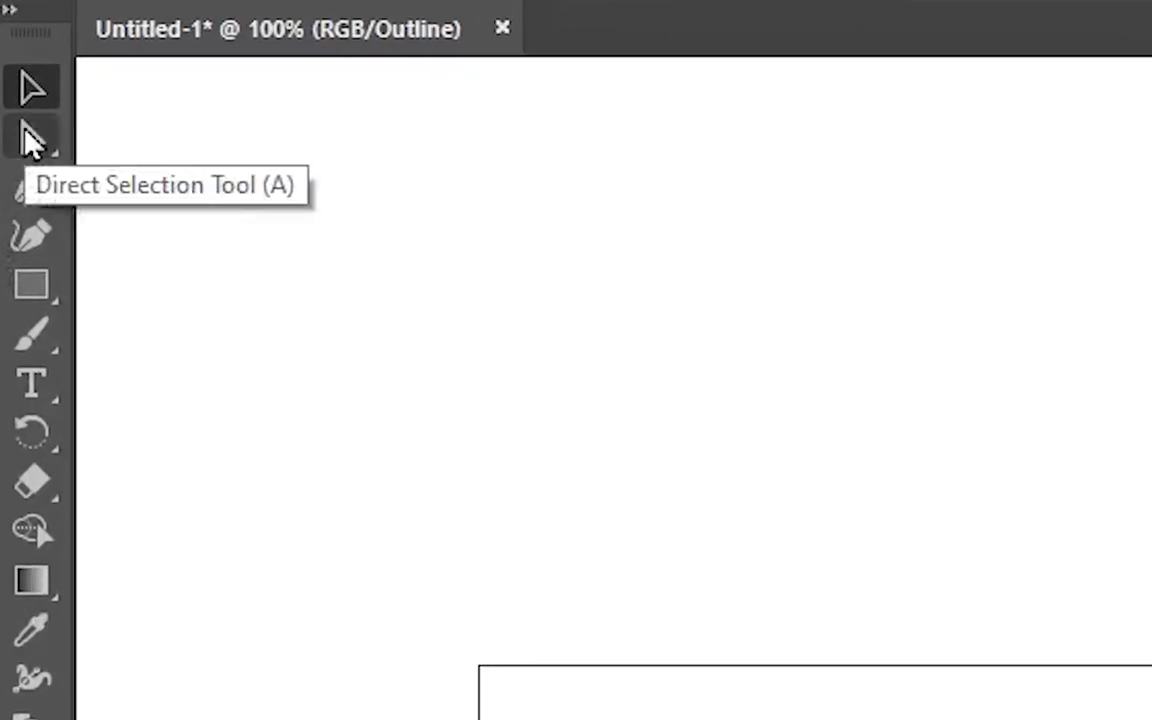
# Delete the outer rectangle around the logo by its anchor points, using the Direct Selection tool
pyautogui.click(30, 140)
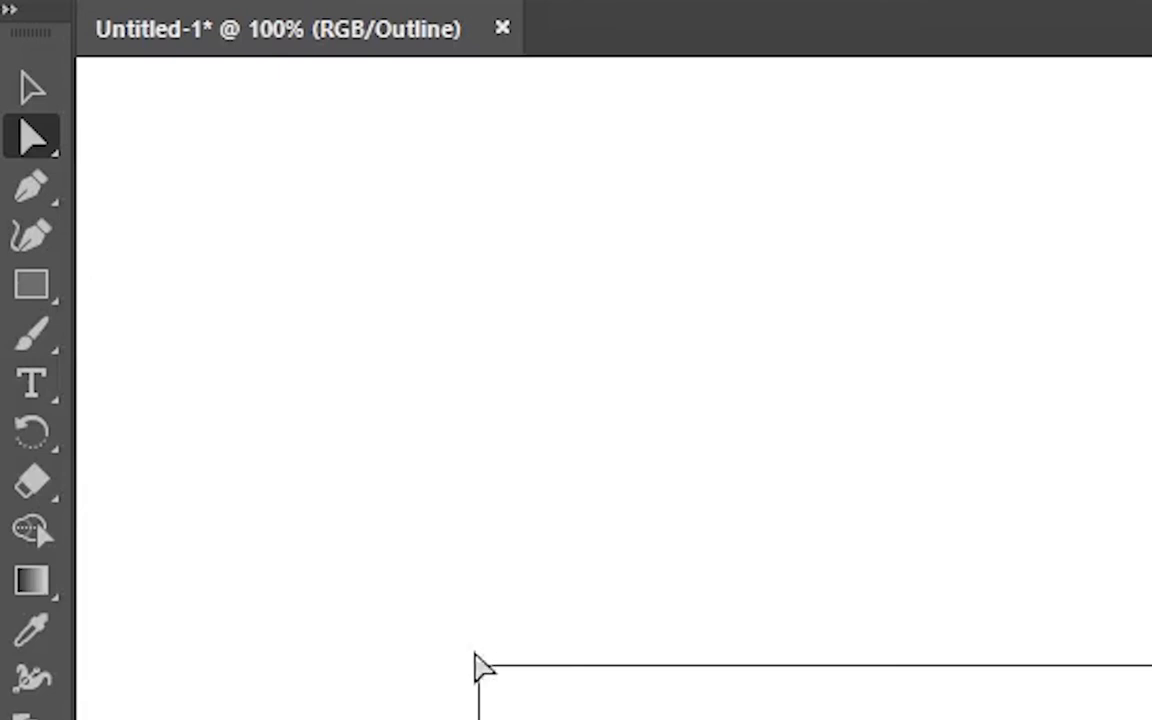
pyautogui.click(401, 566)
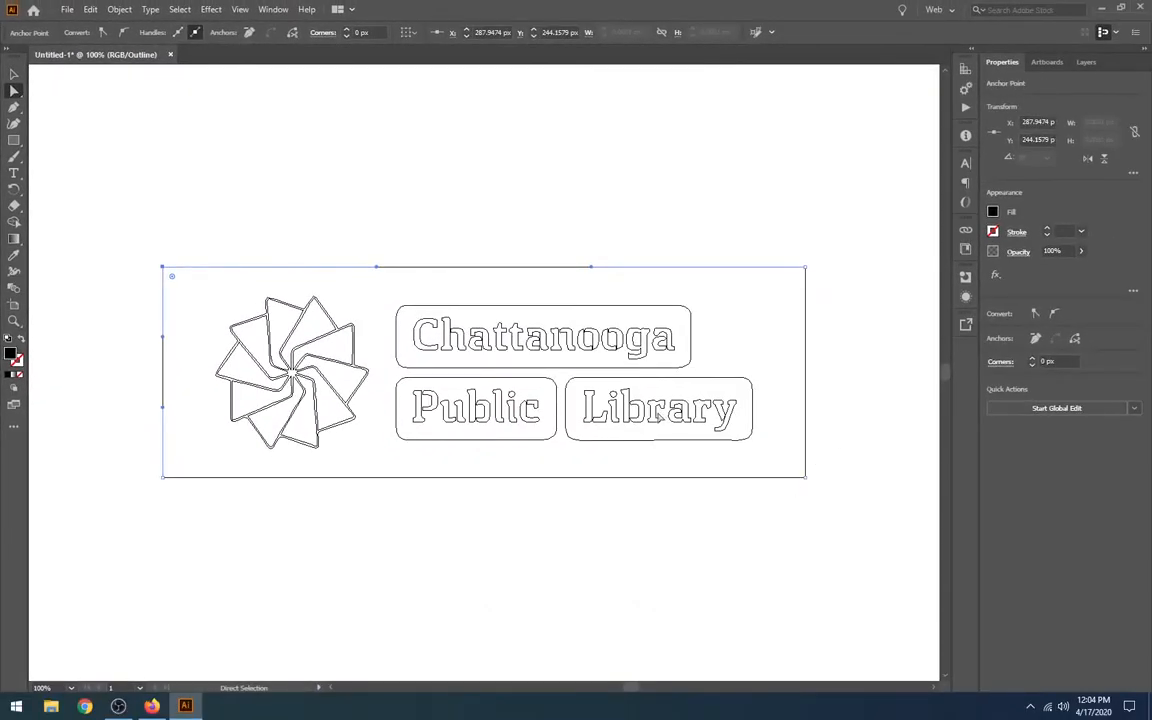
pyautogui.click(184, 216)
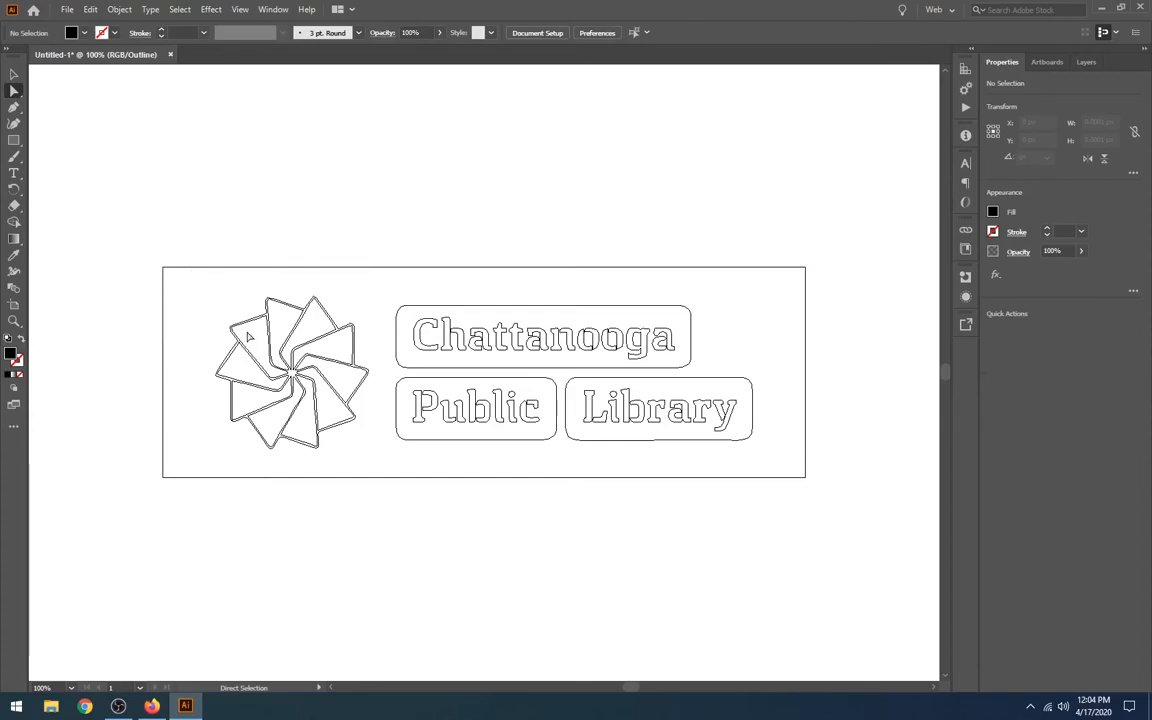
pyautogui.moveTo(123, 237); pyautogui.dragTo(176, 490)
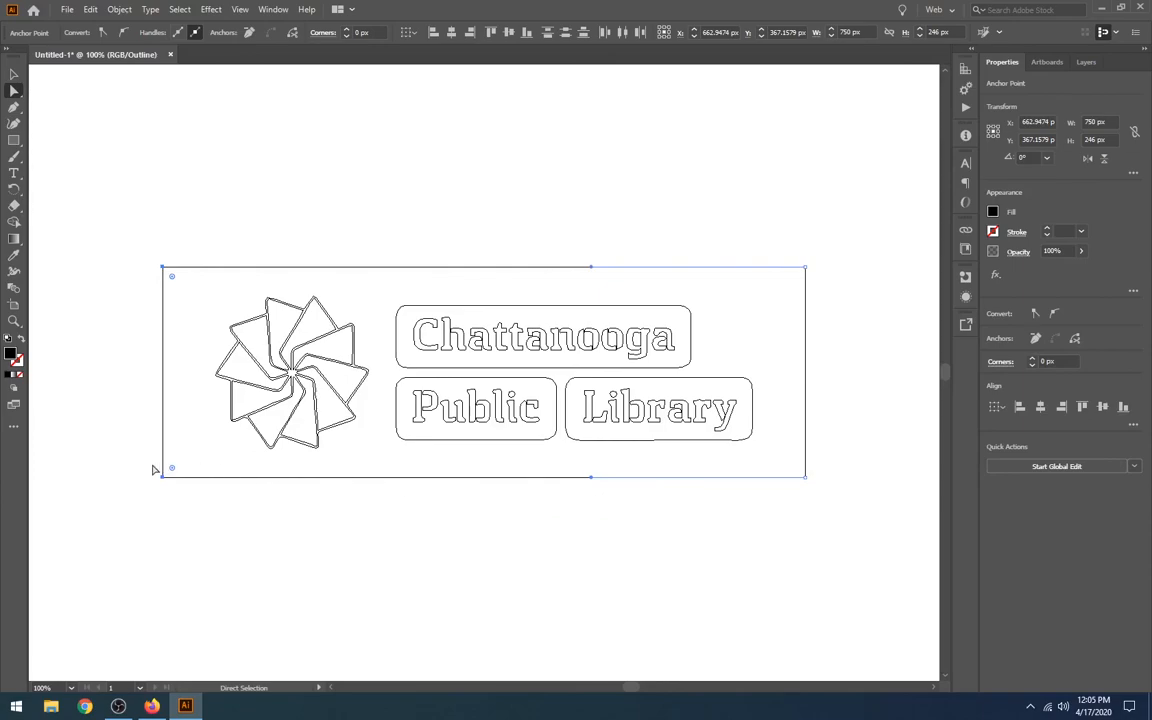
pyautogui.press('Delete')
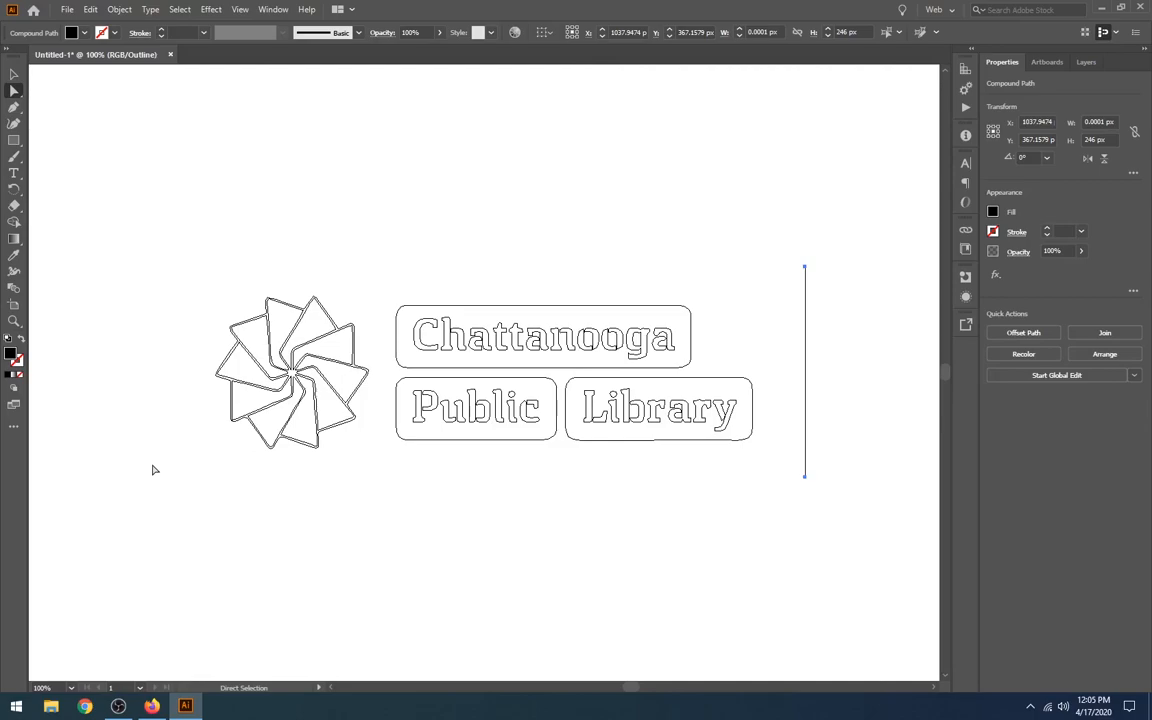
pyautogui.press('Delete')
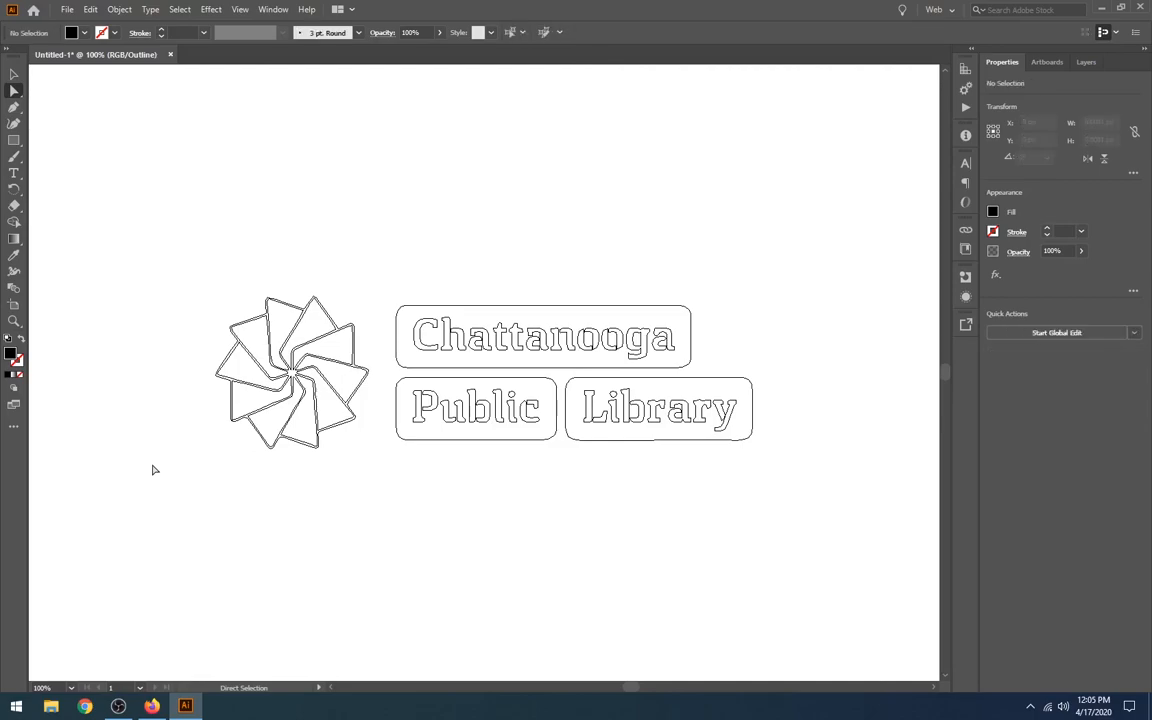